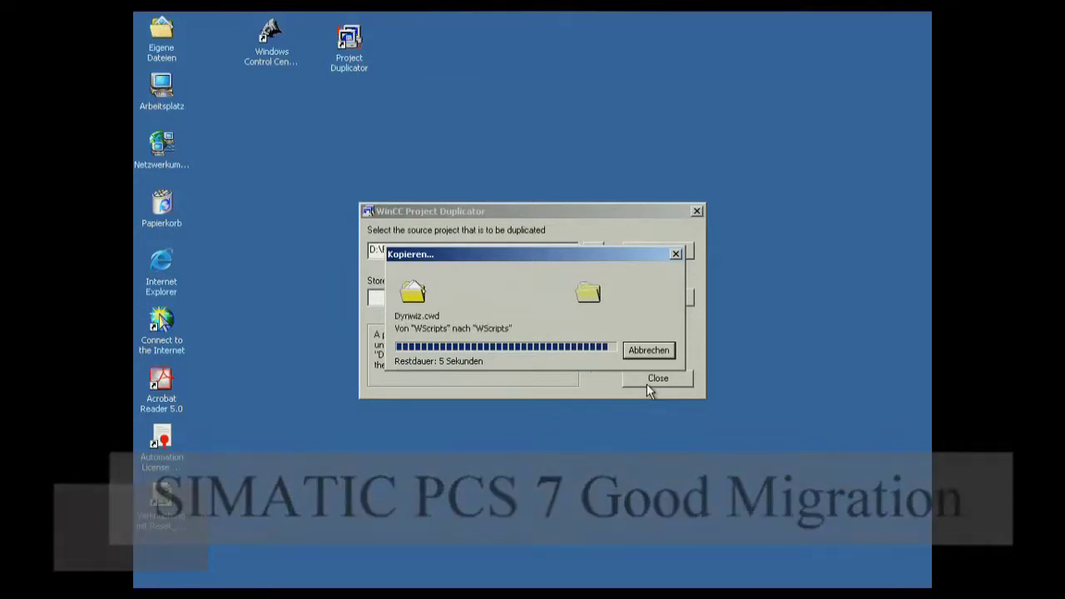
Step: Close the WinCC Project Duplicator once the project copy has finished
left_click(648, 386)
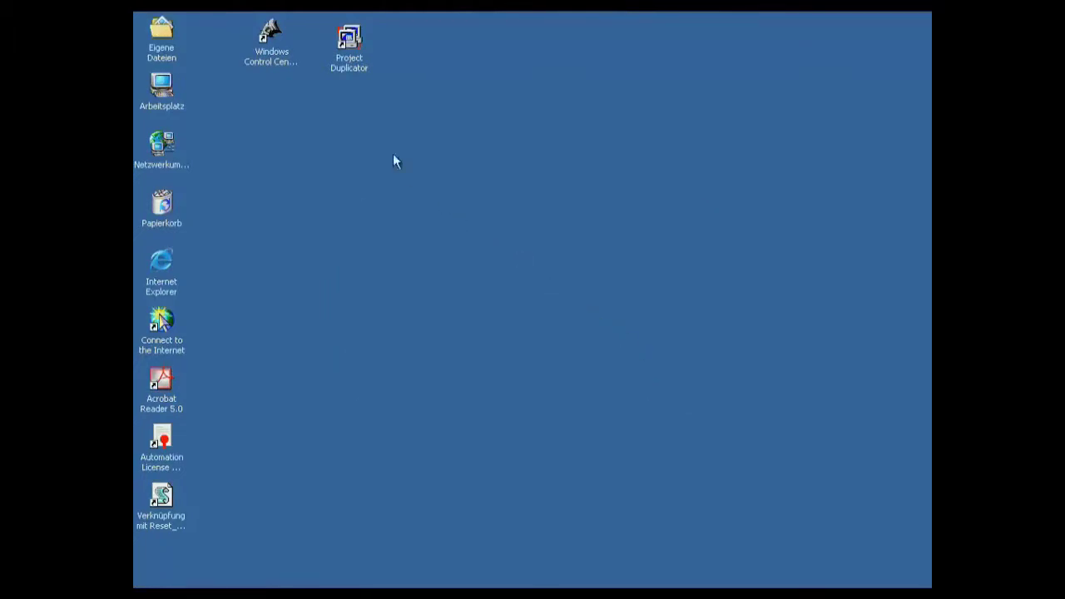
Step: Create the client project AP_PLANT_CL in d:\pcs7videosuiteprojects from WinCC Explorer
double_click(273, 52)
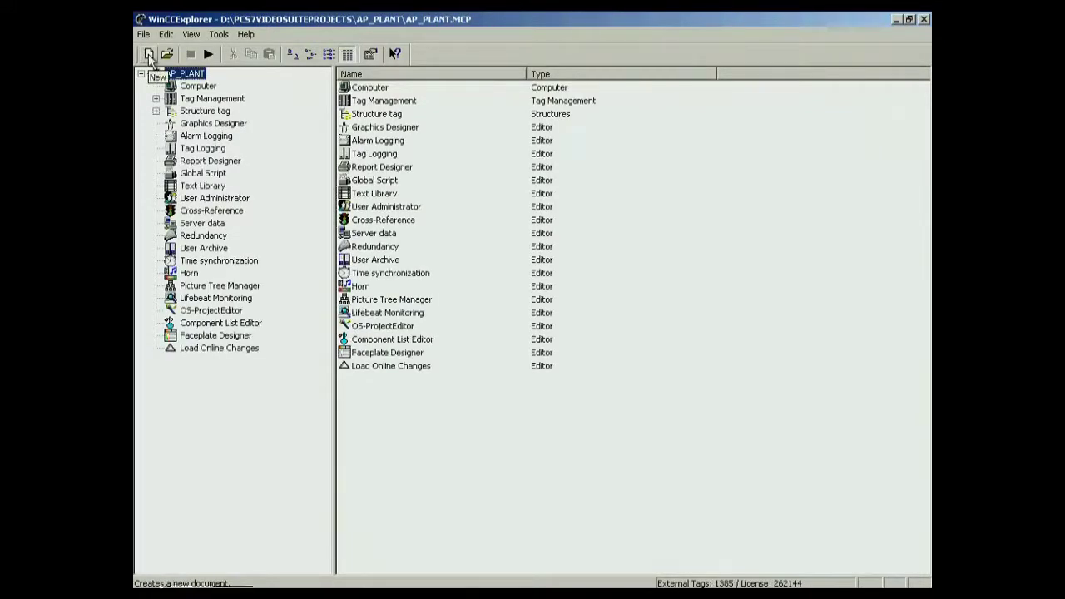
left_click(149, 54)
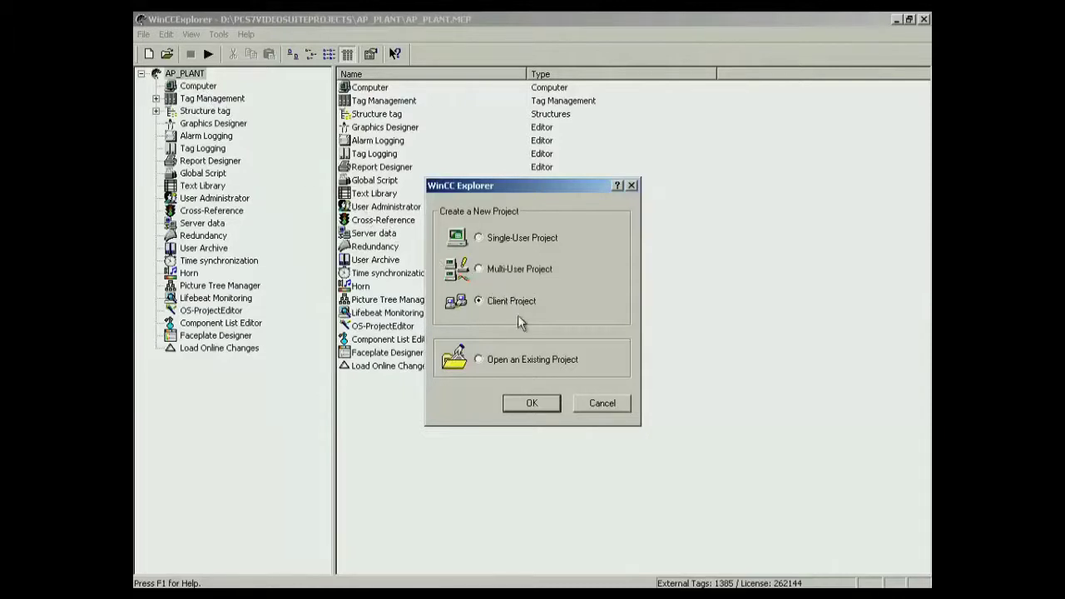
left_click(532, 403)
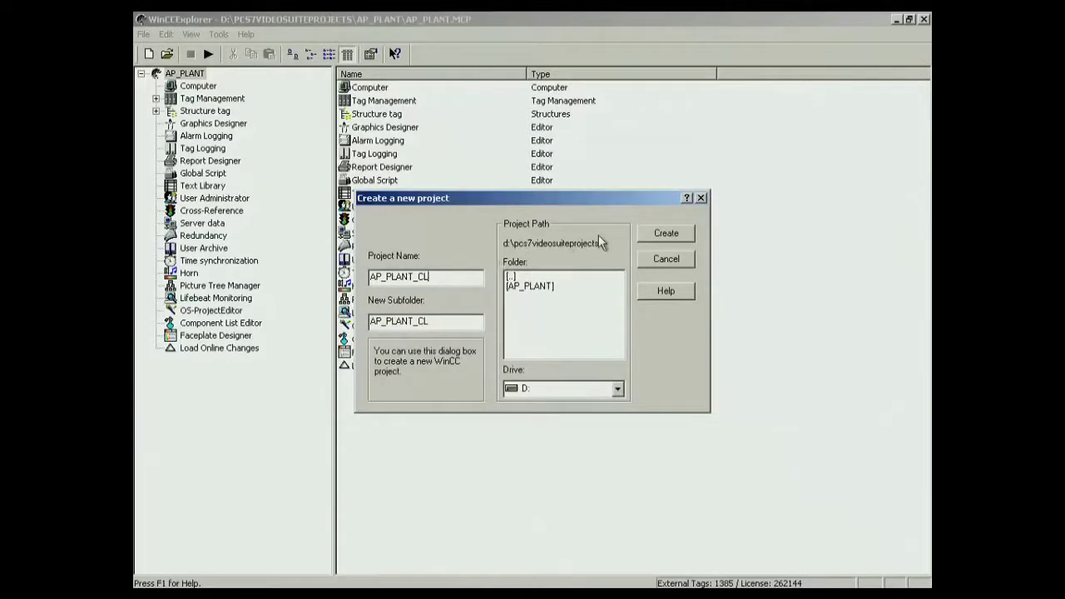
left_click(654, 236)
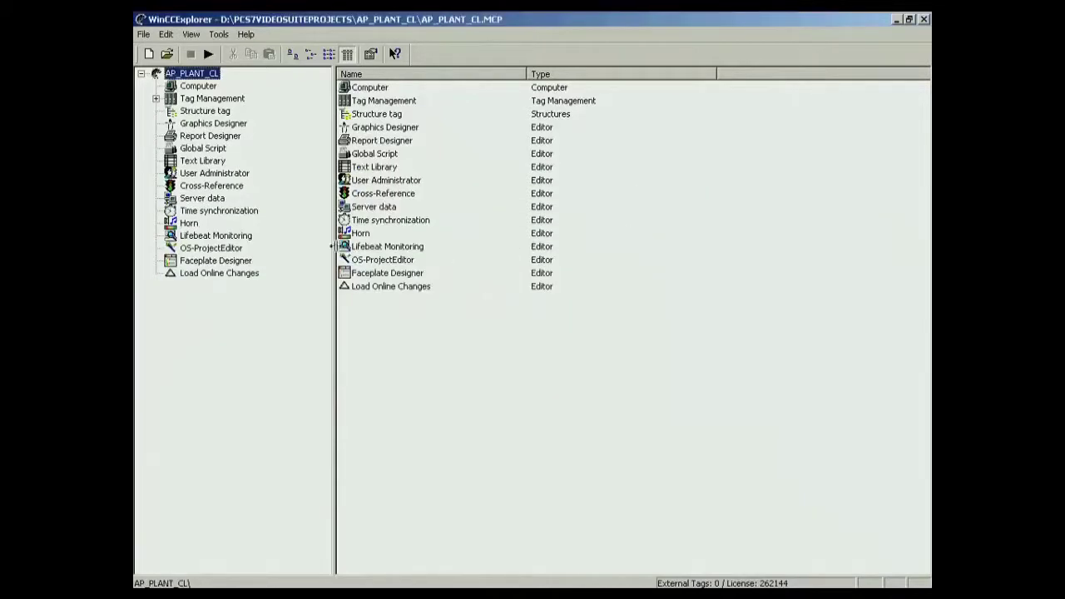
Step: Apply the SIMATIC Serverview 1024*736 layout in the OS Project Editor
double_click(219, 251)
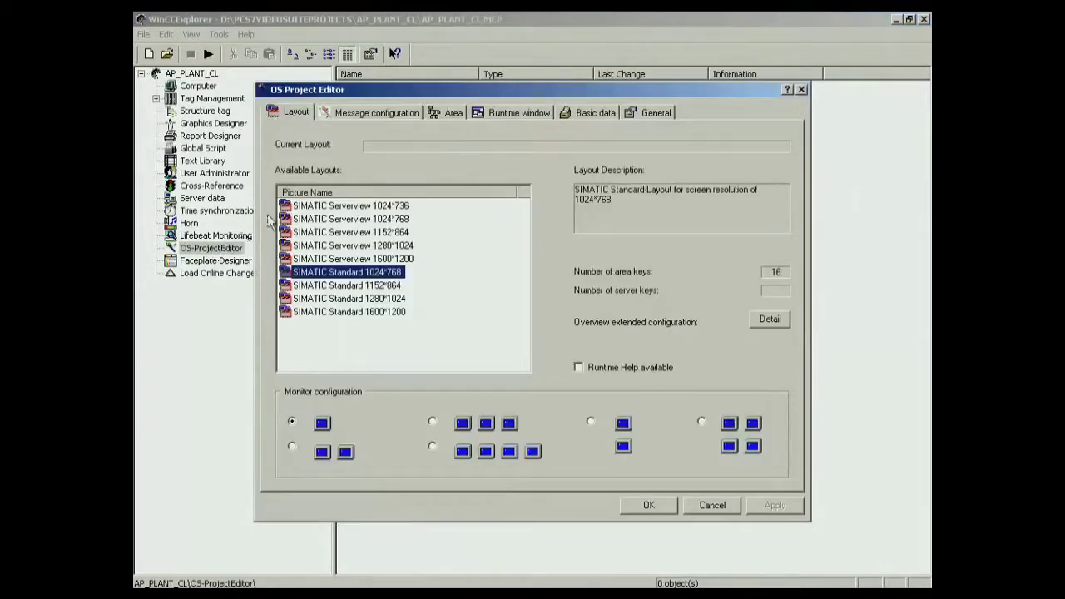
left_click(322, 207)
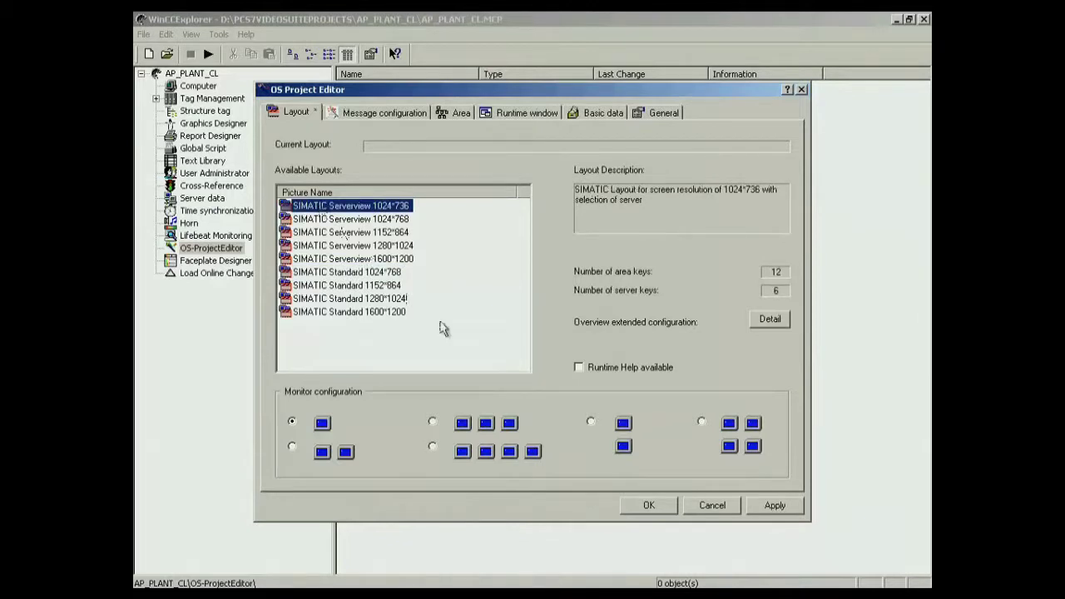
left_click(649, 506)
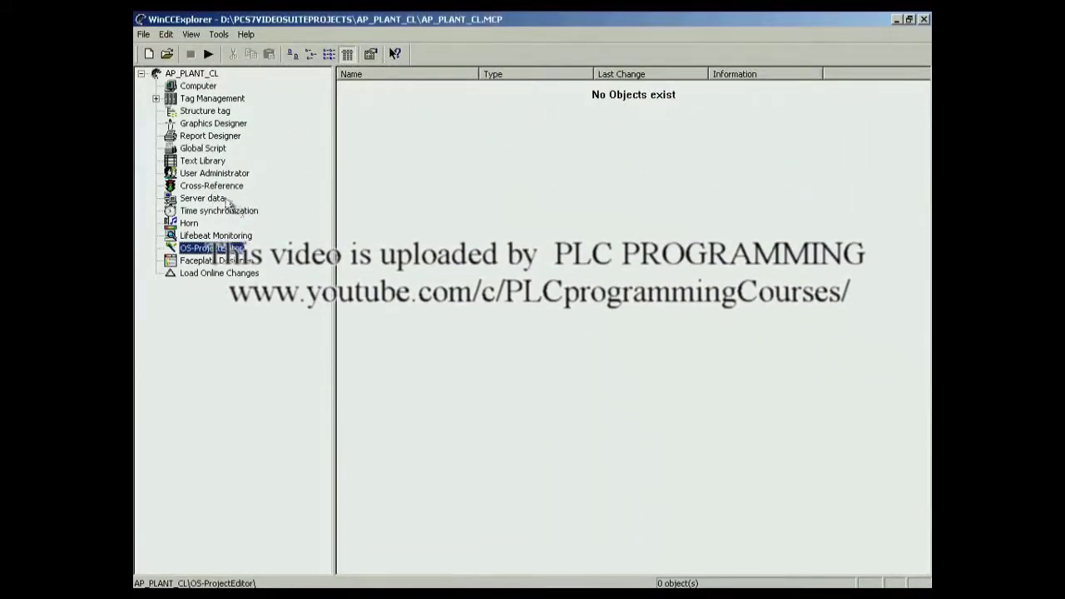
Step: Load AP_PLANT_APACS.pck from D:\PCS7VideoSuiteProjects\AP_PLANT\ESAPACS\Packages as server data
right_click(219, 199)
left_click(237, 206)
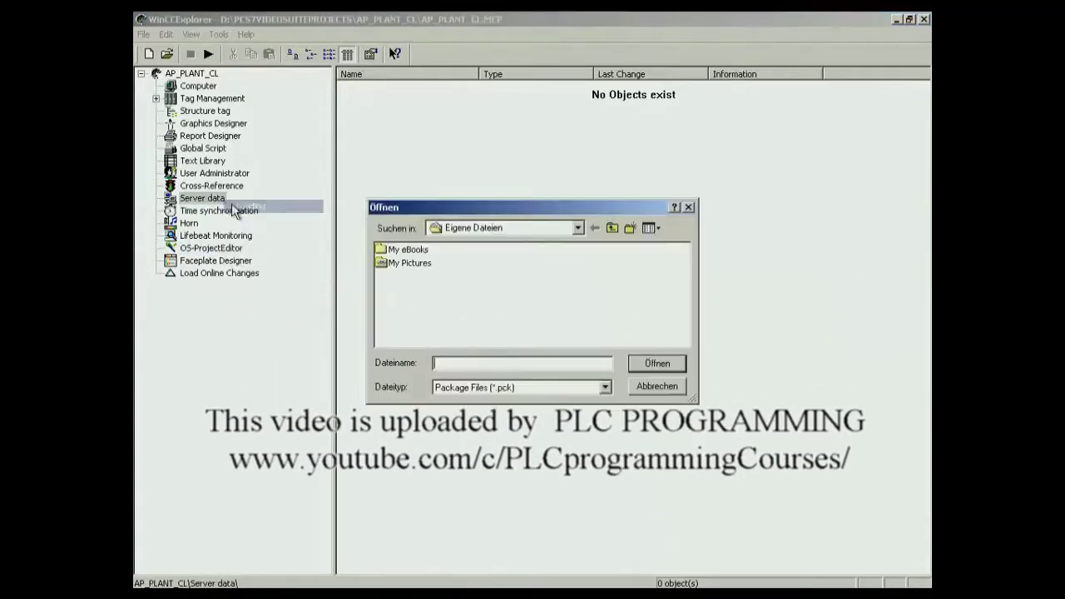
left_click(443, 228)
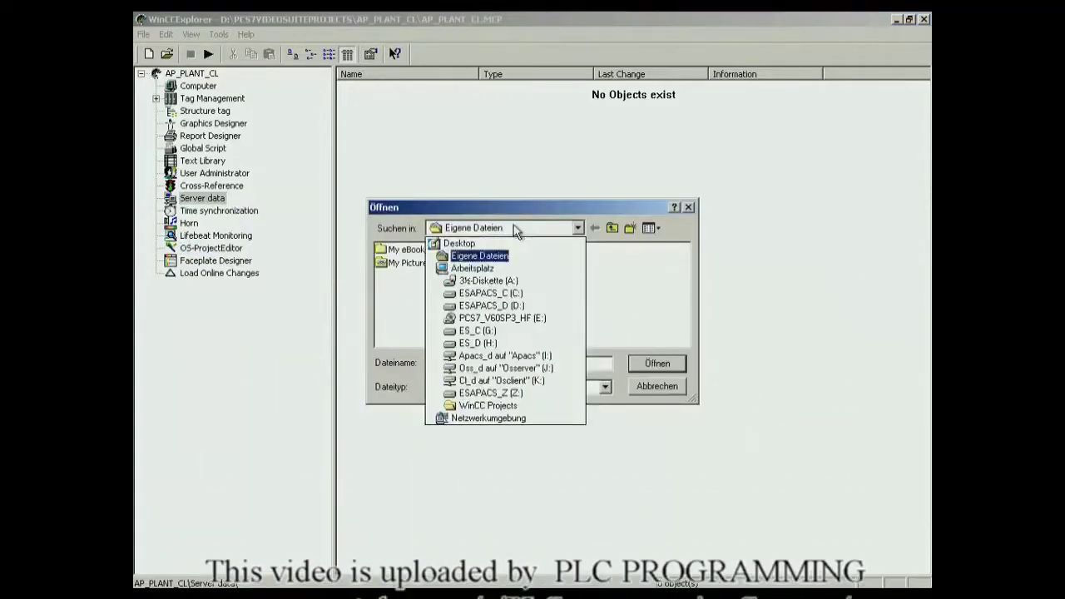
left_click(511, 308)
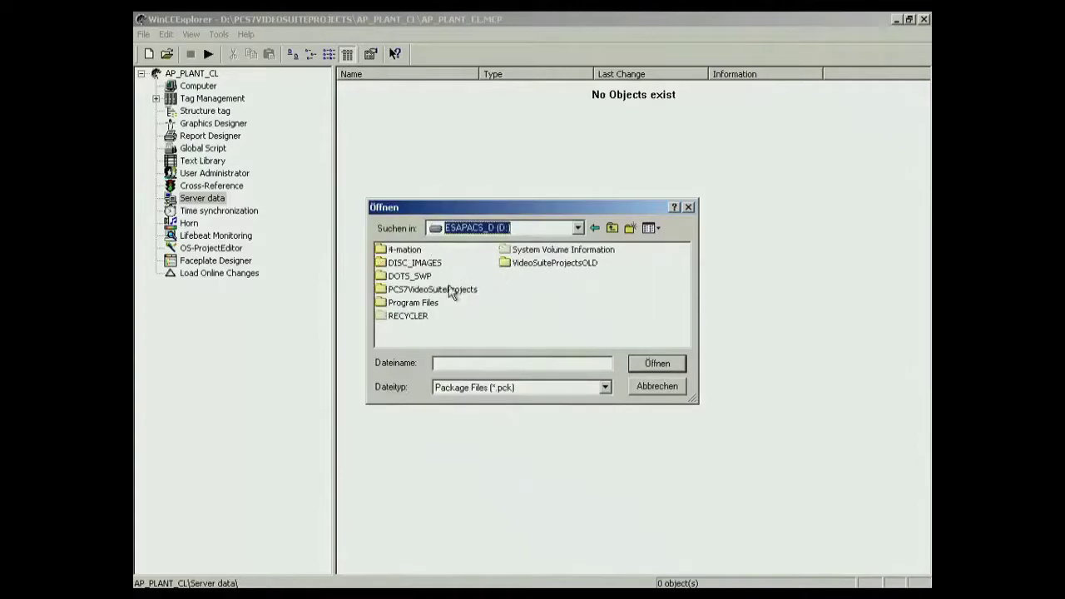
double_click(448, 289)
double_click(412, 250)
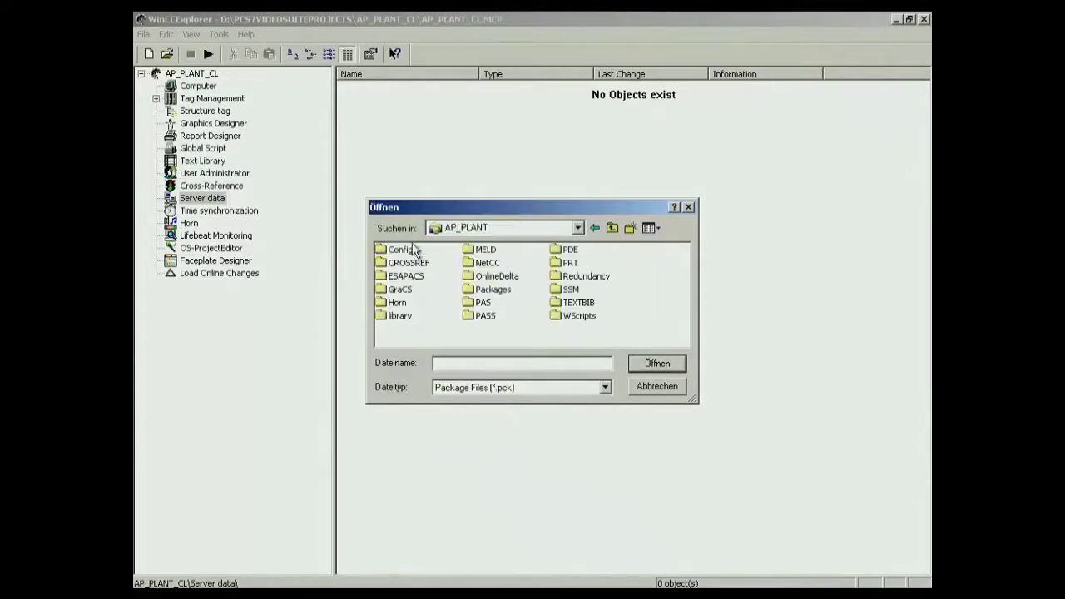
double_click(410, 278)
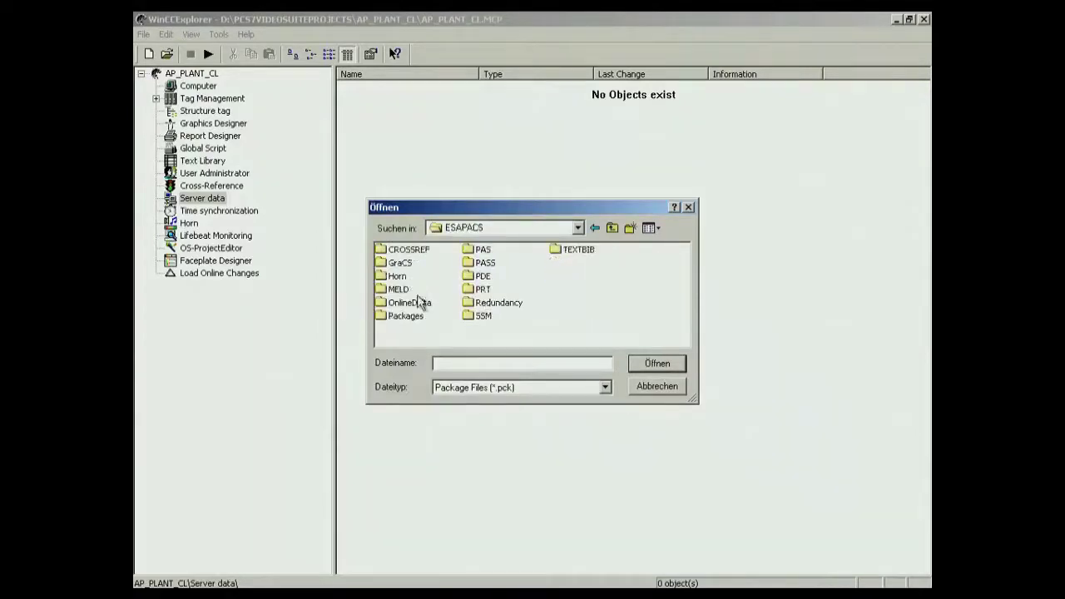
double_click(406, 316)
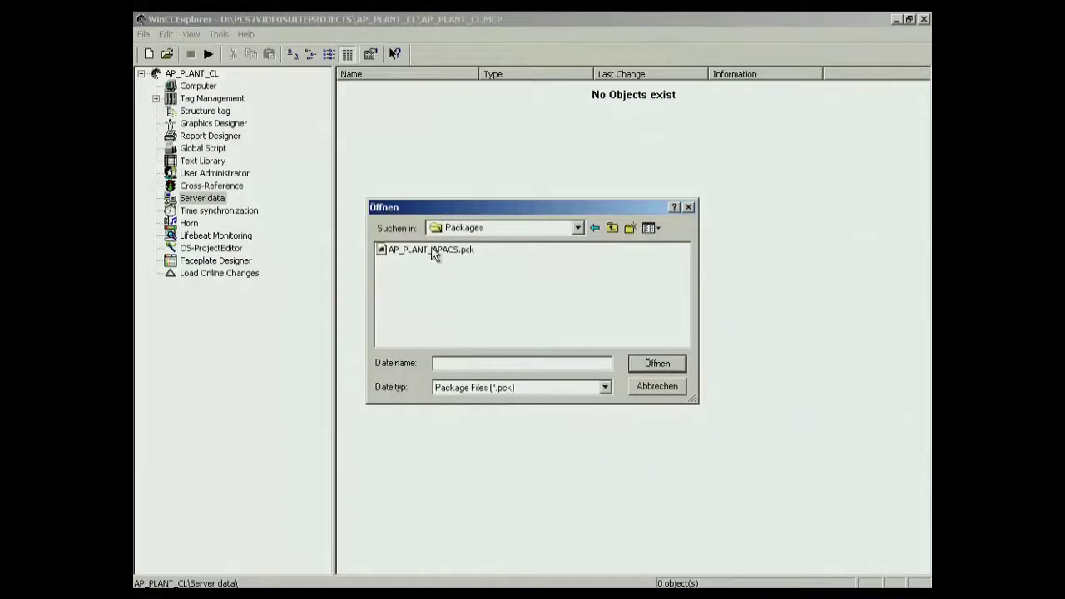
double_click(431, 250)
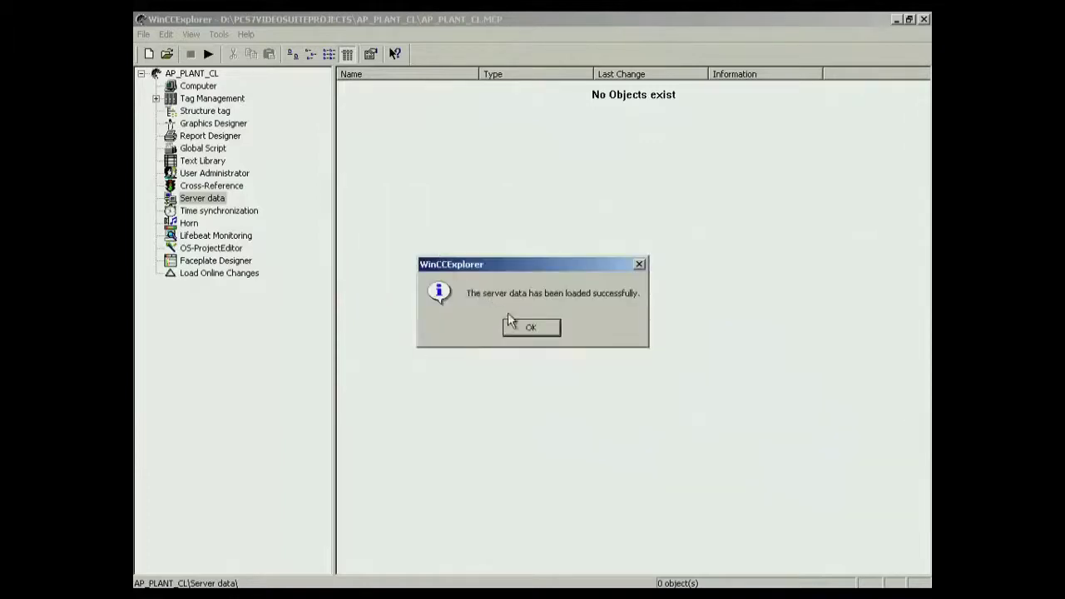
left_click(530, 329)
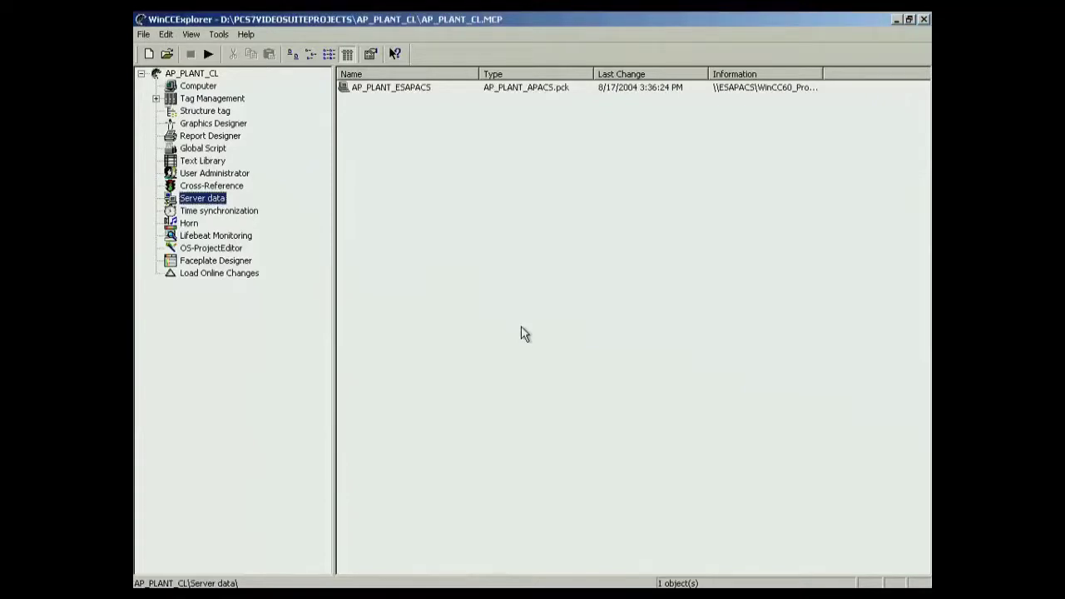
left_click(214, 174)
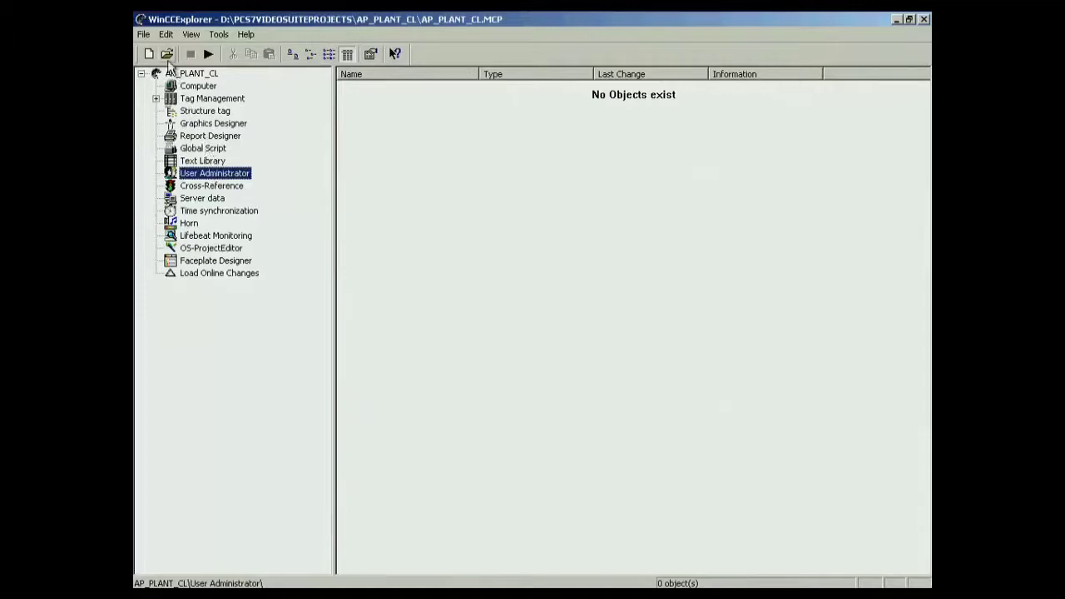
Step: Close the AP_PLANT_CL project and exit WinCC Explorer
left_click(143, 34)
left_click(163, 81)
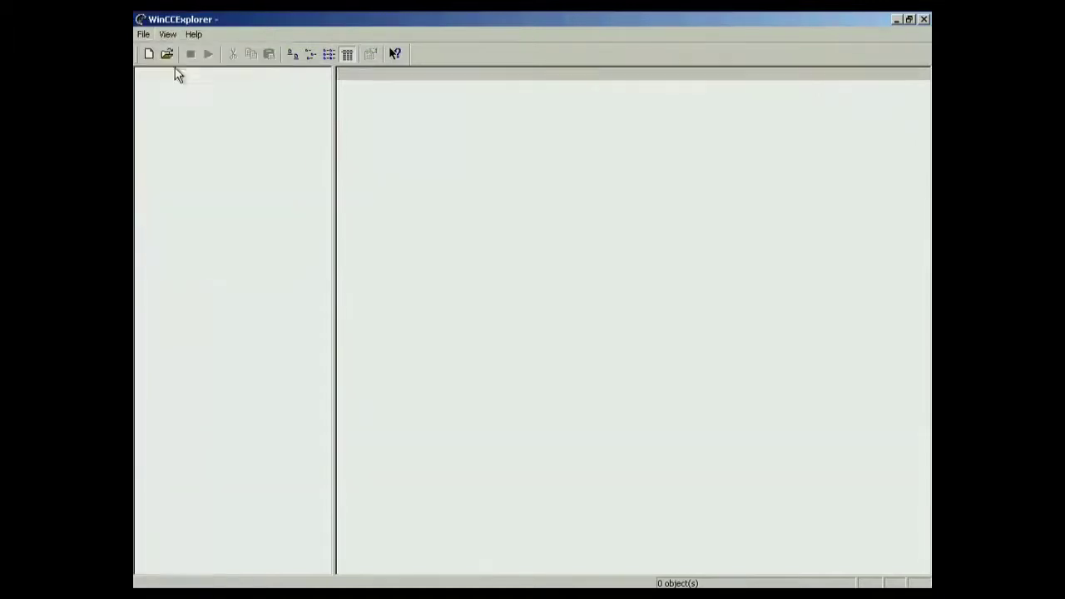
left_click(144, 34)
left_click(160, 109)
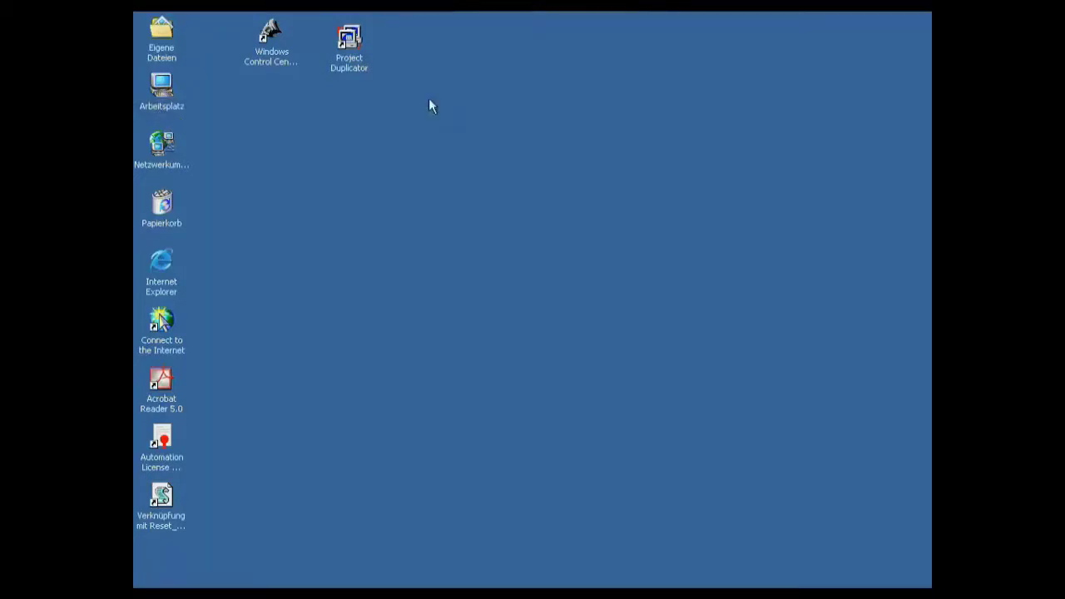
Step: Duplicate AP_PLANT_CL.MCP into K:\PCS7VideoSuiteProjects as AP_PLANT_CL with Project Duplicator
double_click(350, 36)
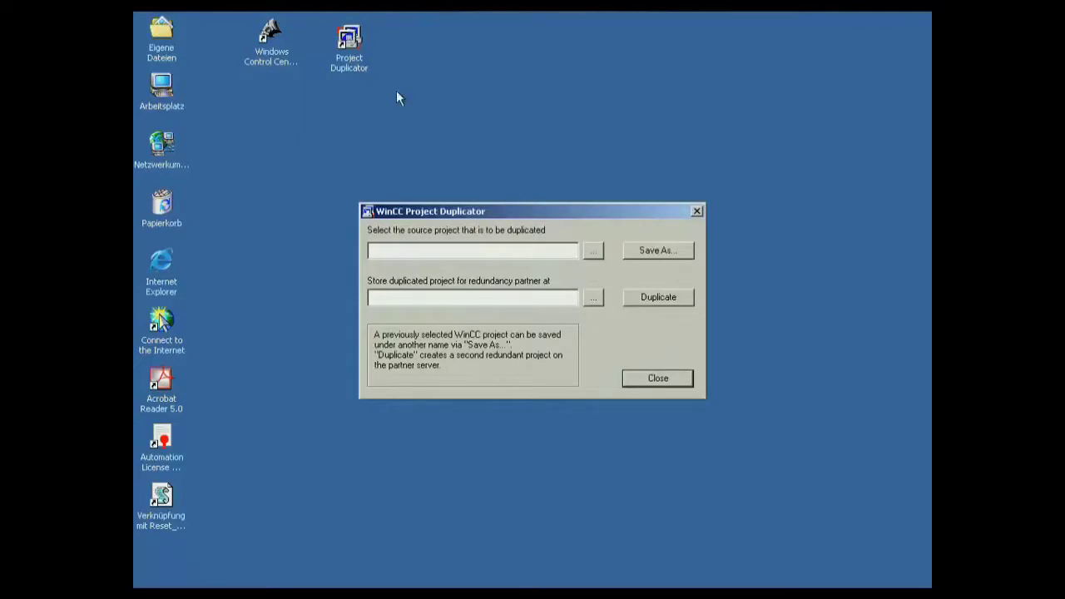
left_click(592, 251)
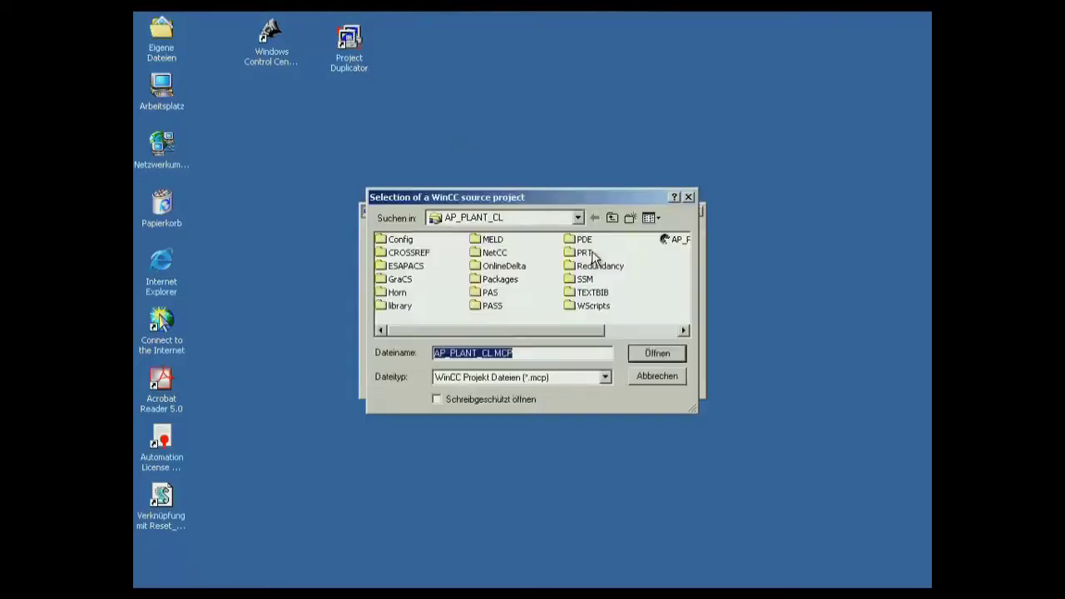
double_click(678, 240)
left_click(658, 251)
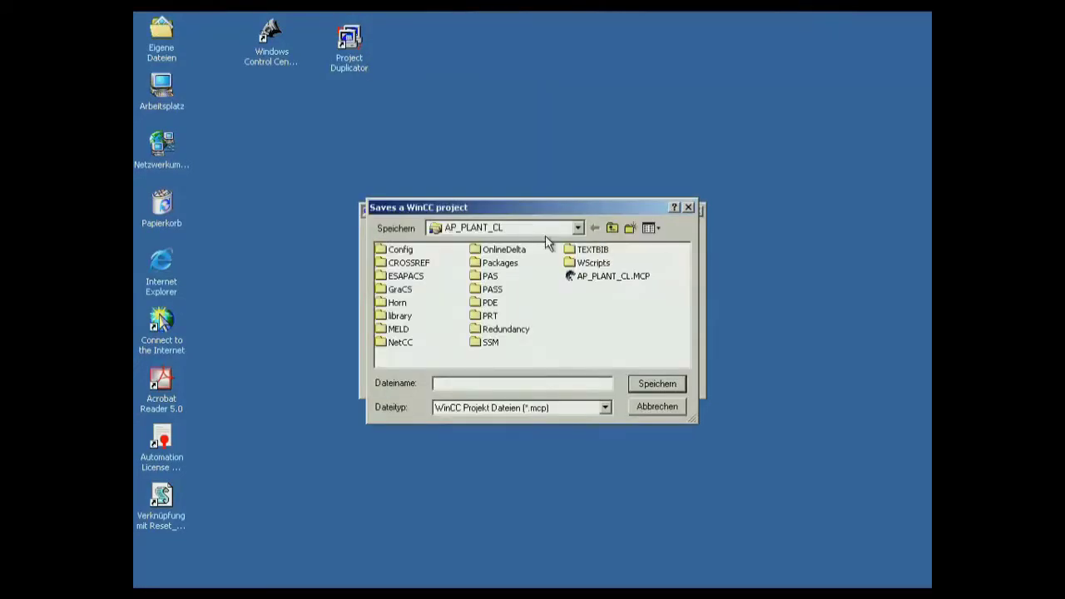
left_click(517, 233)
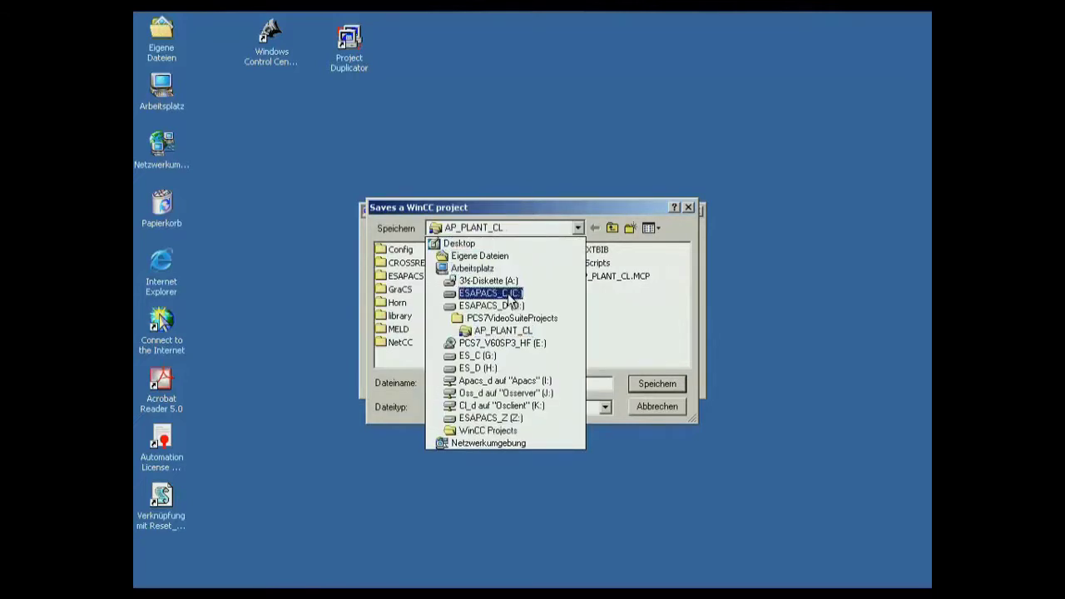
left_click(493, 406)
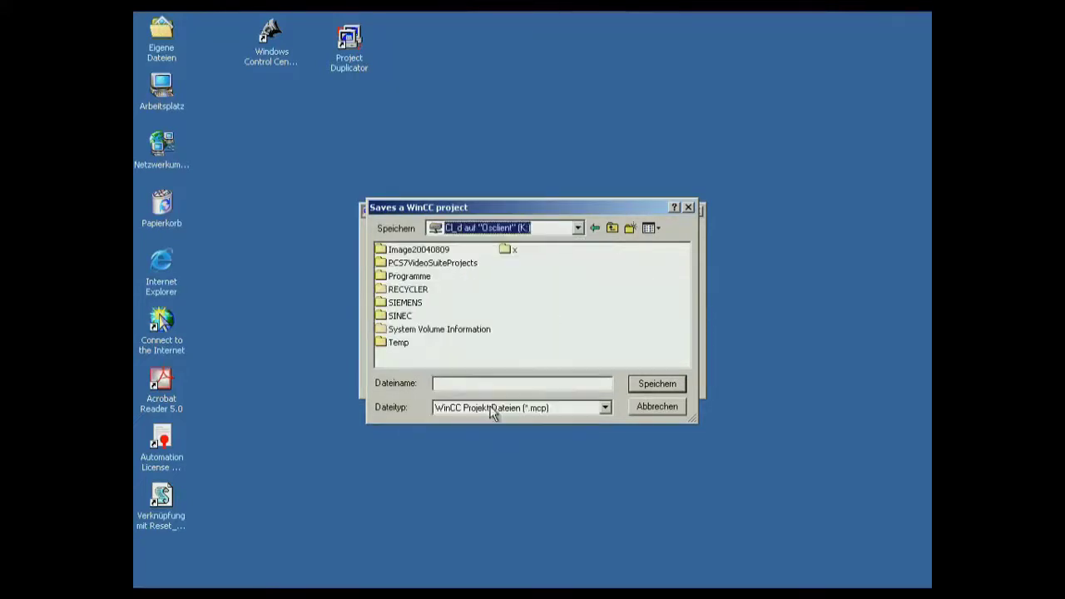
double_click(457, 264)
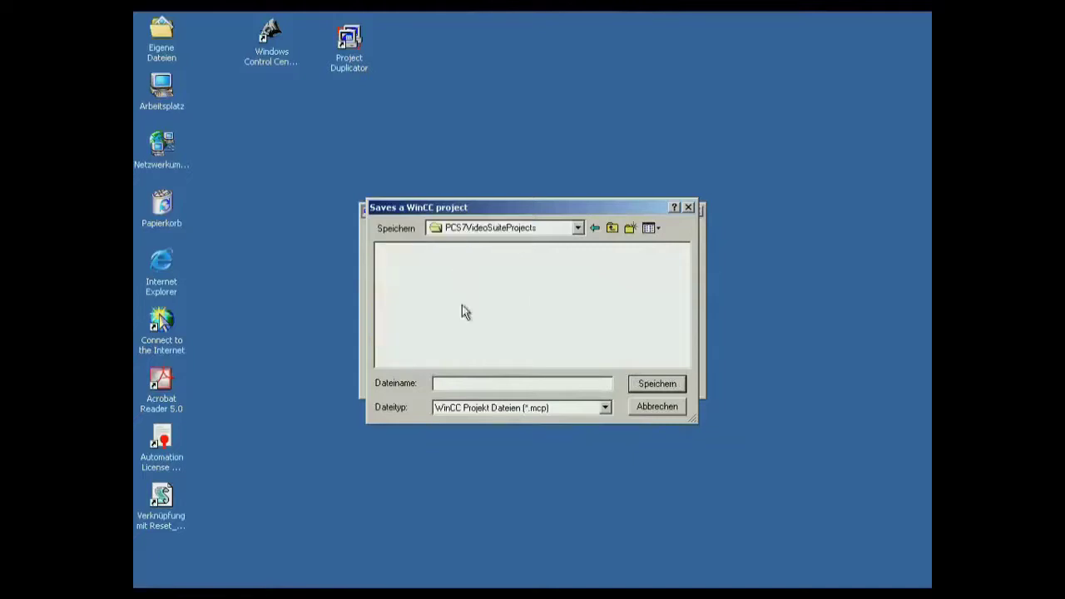
left_click(470, 384)
type("AP_PLANT_CL")
left_click(642, 385)
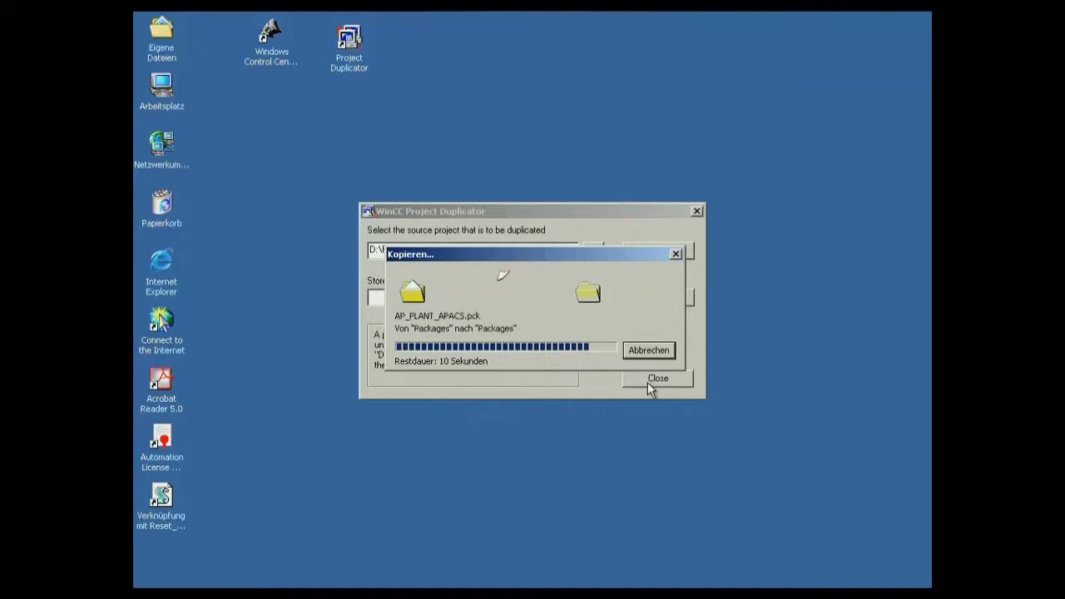
Step: Close the Project Duplicator after the copy completes
left_click(651, 381)
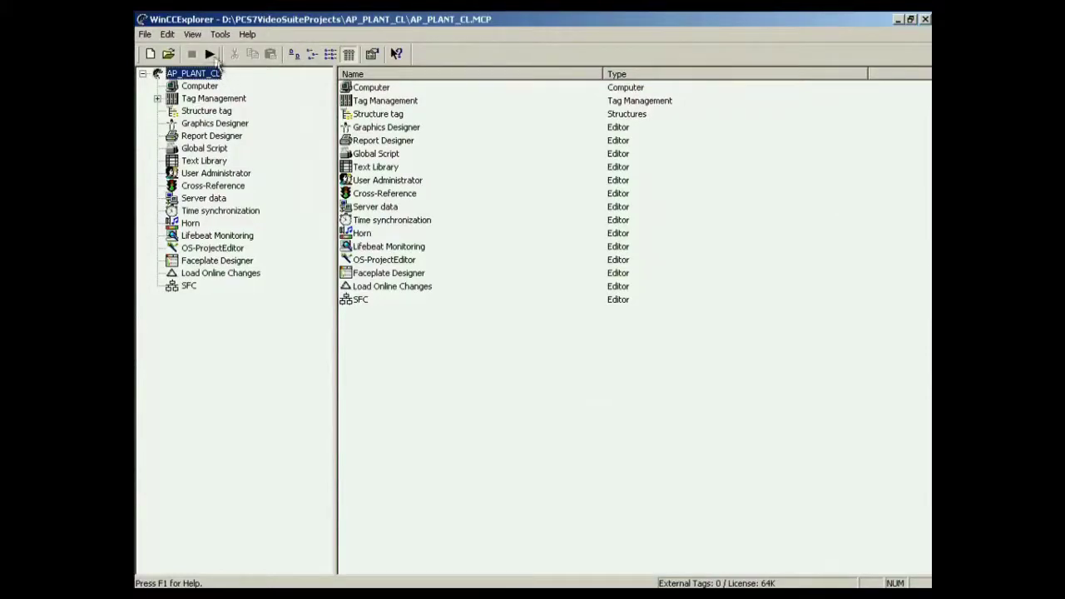
Step: Activate AP_PLANT_CL in runtime and log on with the operator's credentials
left_click(210, 54)
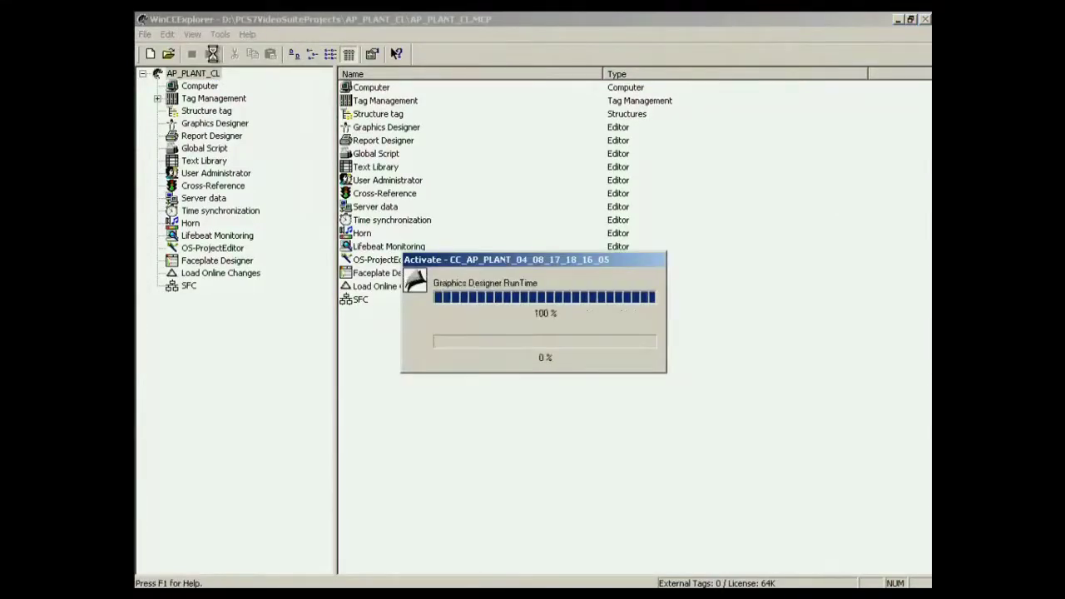
type("E")
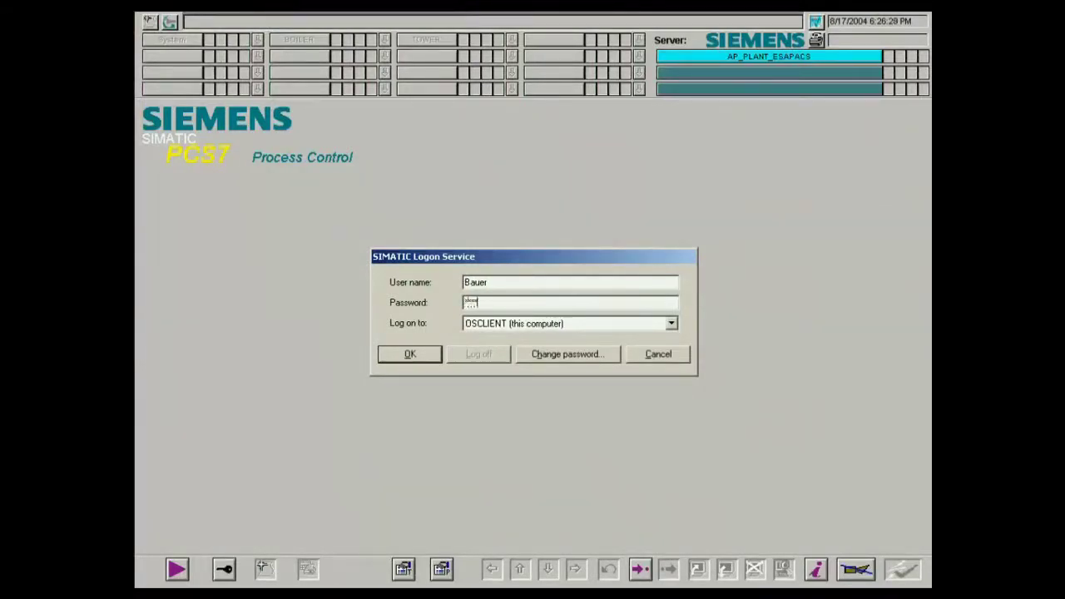
key("Return")
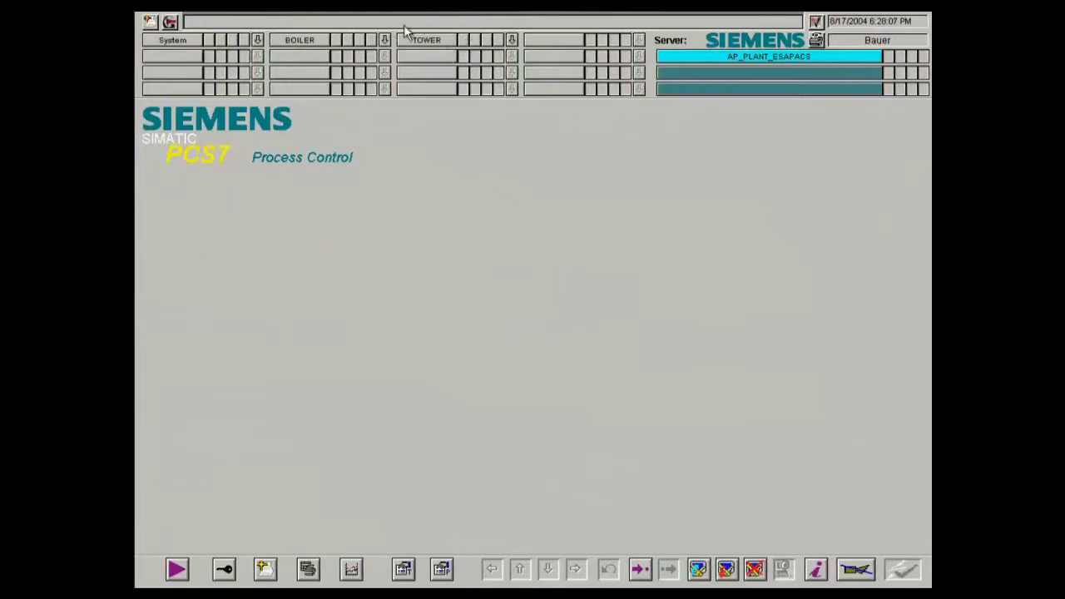
Step: Show the TOWER area's INC1 picture, then switch to INC2 via the Picture Tree Navigator
left_click(514, 39)
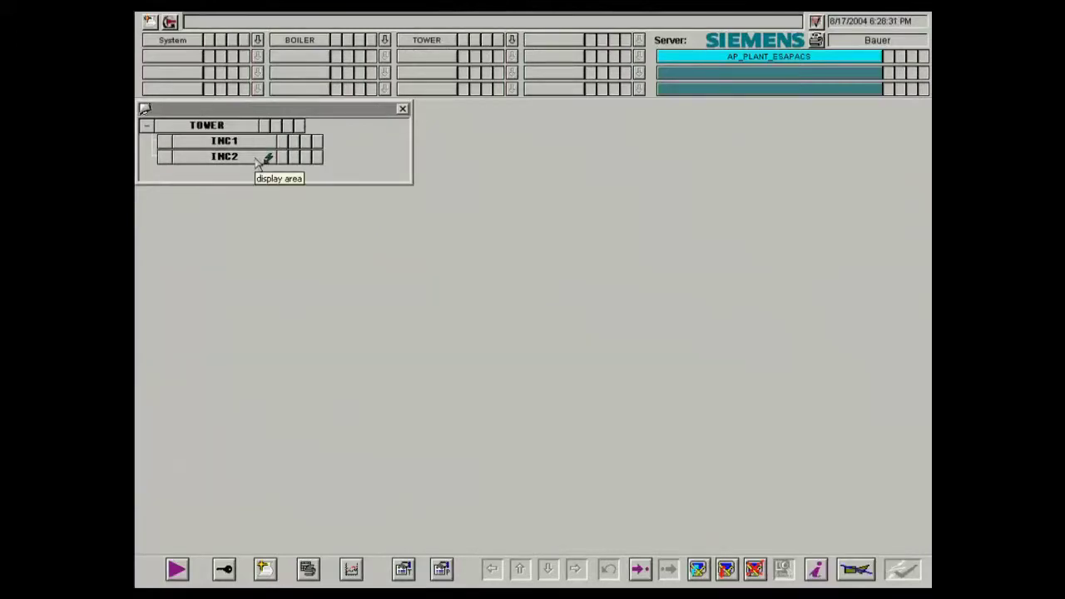
left_click(266, 140)
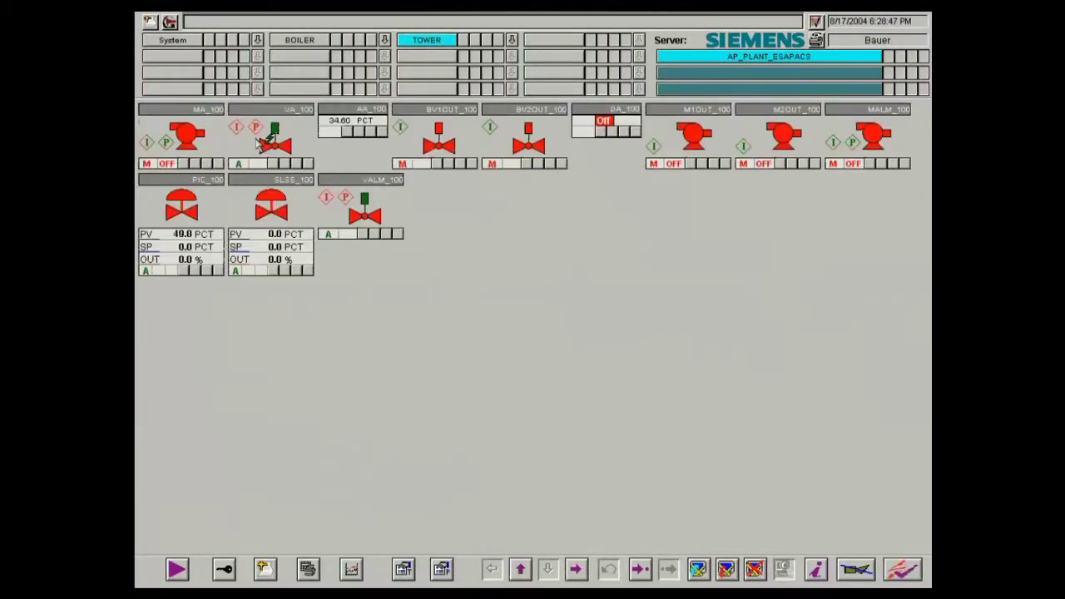
left_click(513, 40)
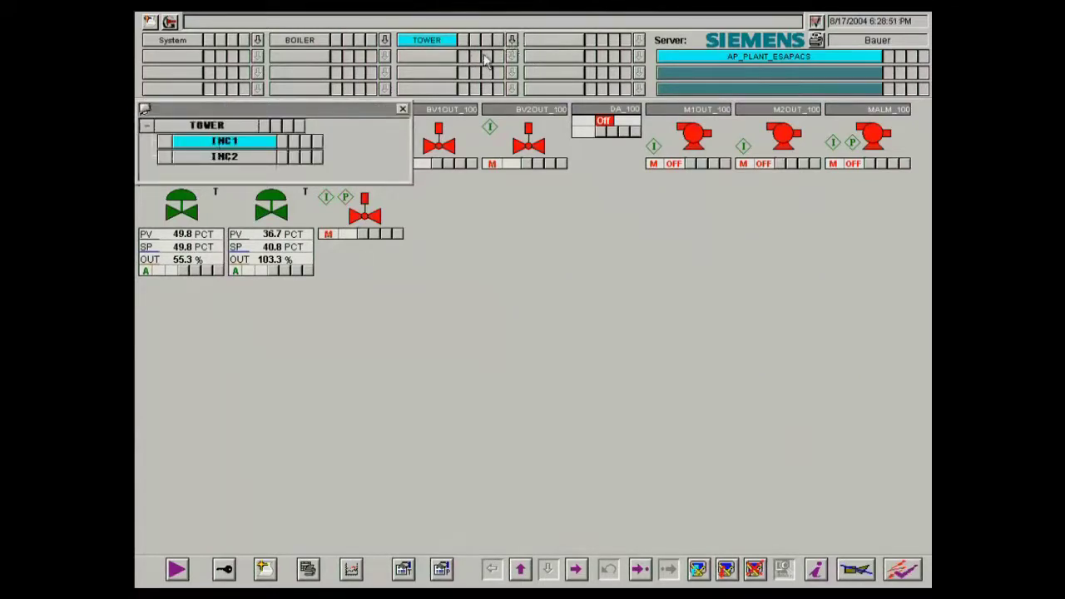
left_click(229, 158)
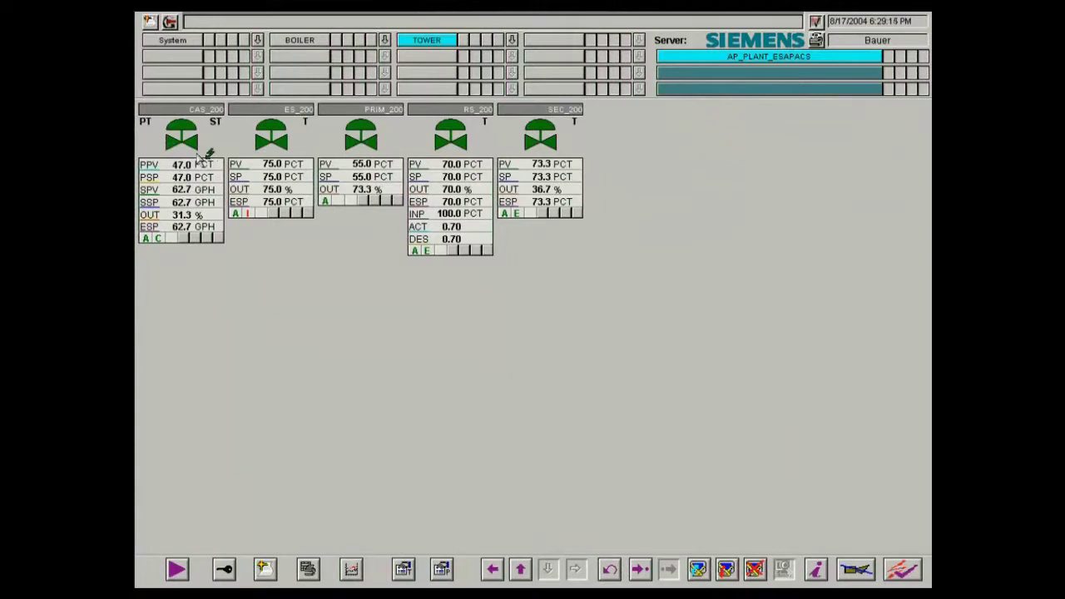
Step: Open the CAS_200 faceplate in full view and change its mode from Auto to Manual
left_click(198, 156)
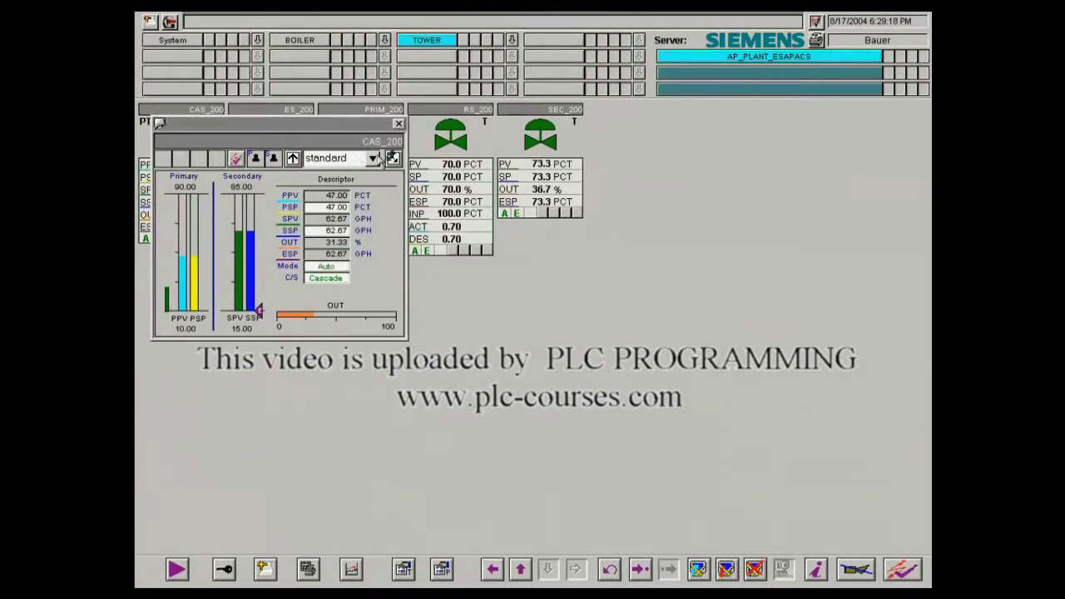
left_click(393, 158)
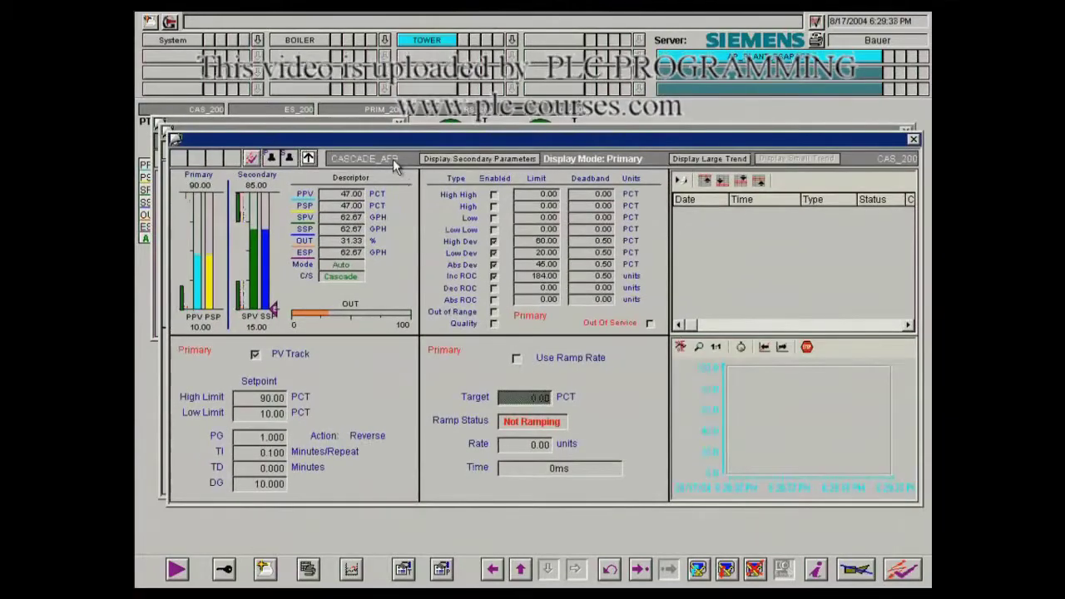
left_click(341, 265)
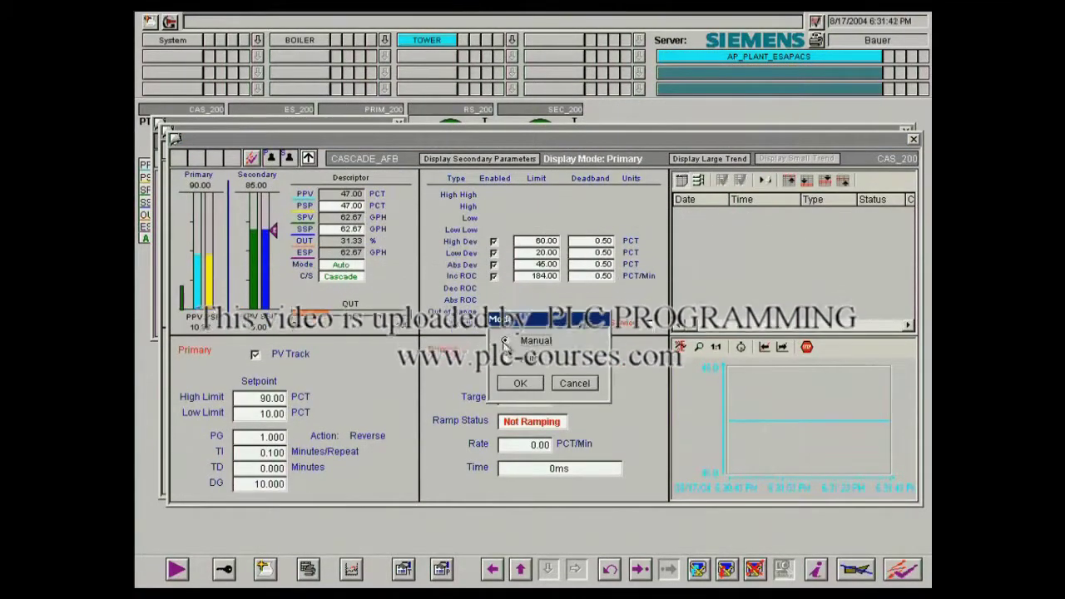
left_click(504, 340)
left_click(520, 383)
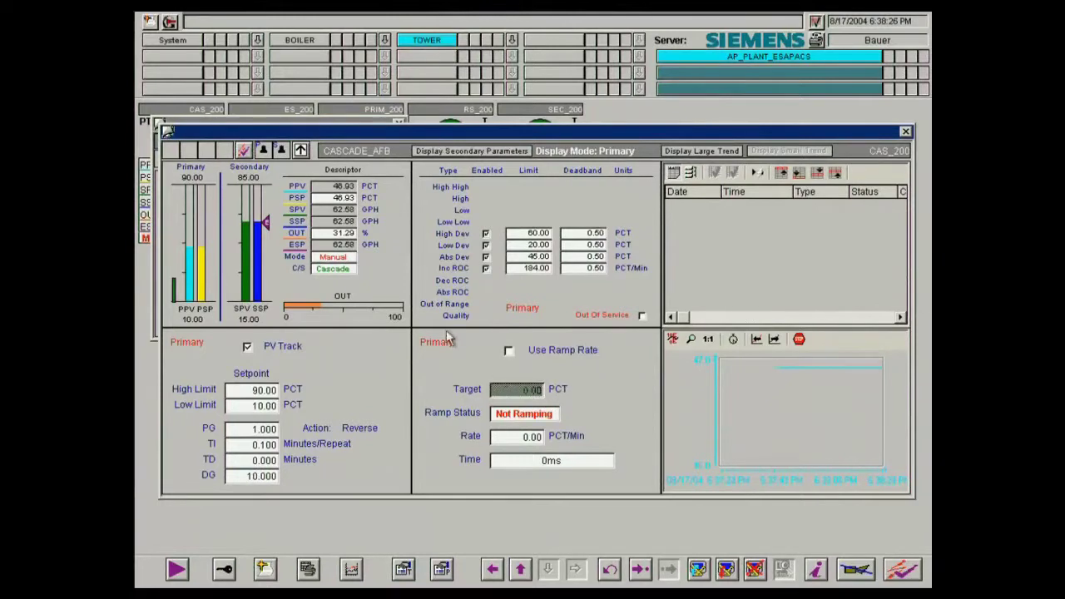
Step: Raise CAS_200's output to 71.32 % and switch the controller back to Auto
left_click(355, 234)
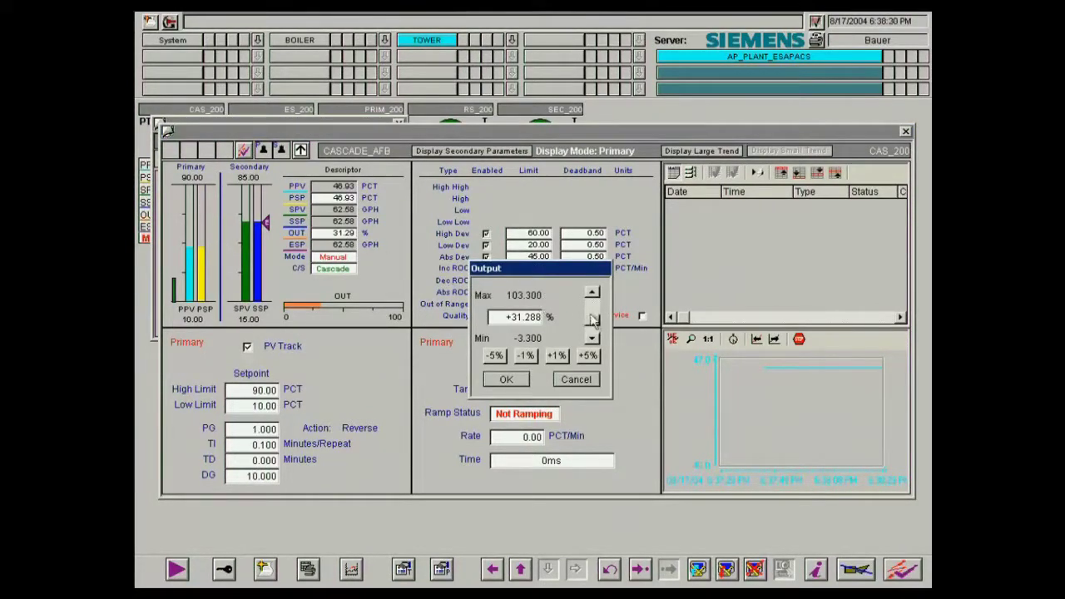
left_click_drag(596, 323, 596, 313)
left_click(506, 380)
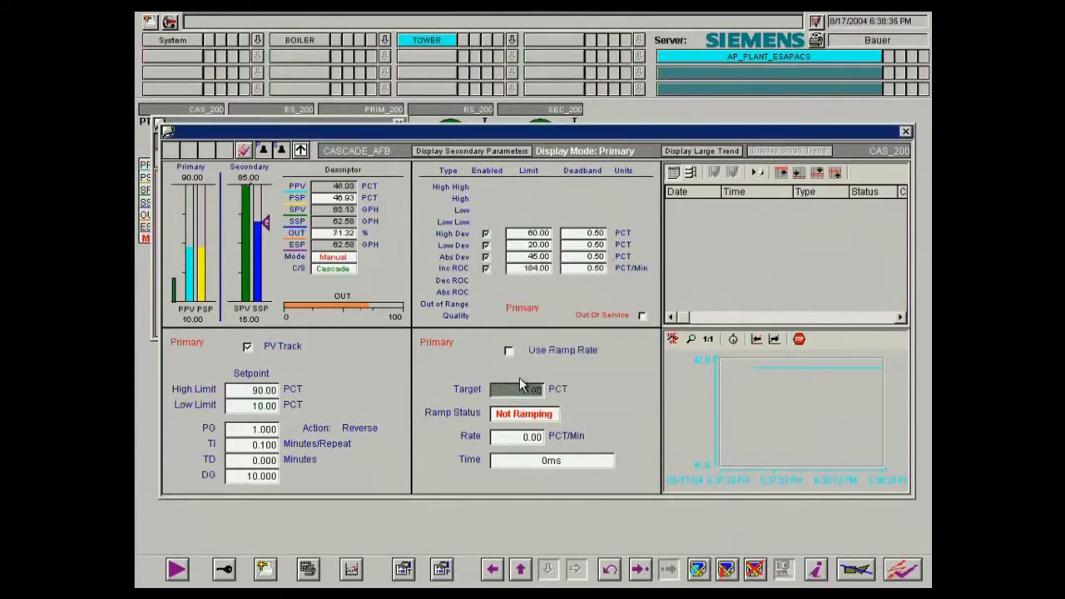
left_click(349, 259)
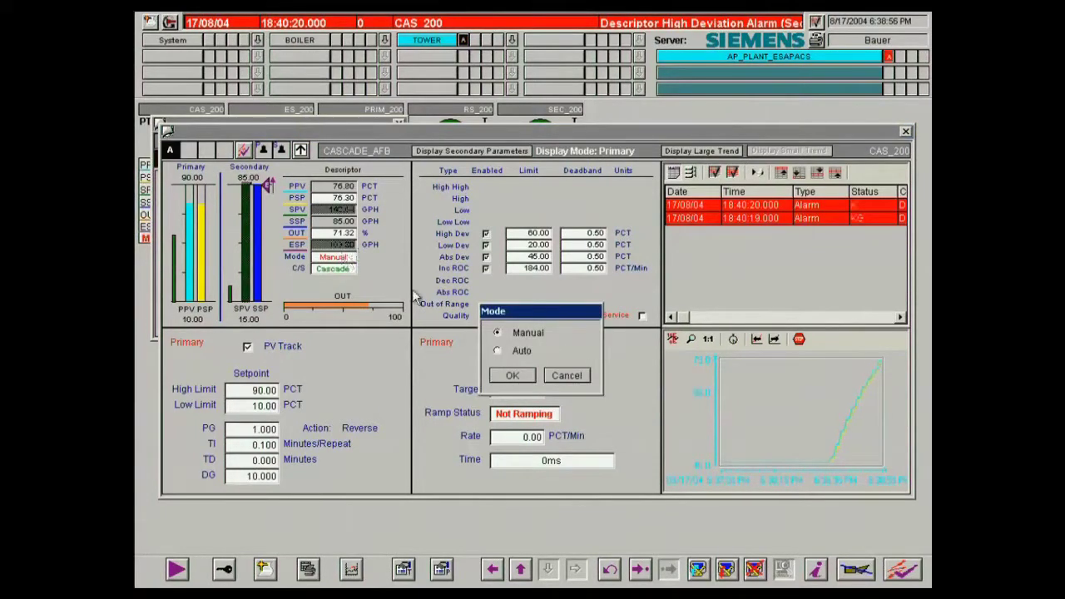
left_click(497, 351)
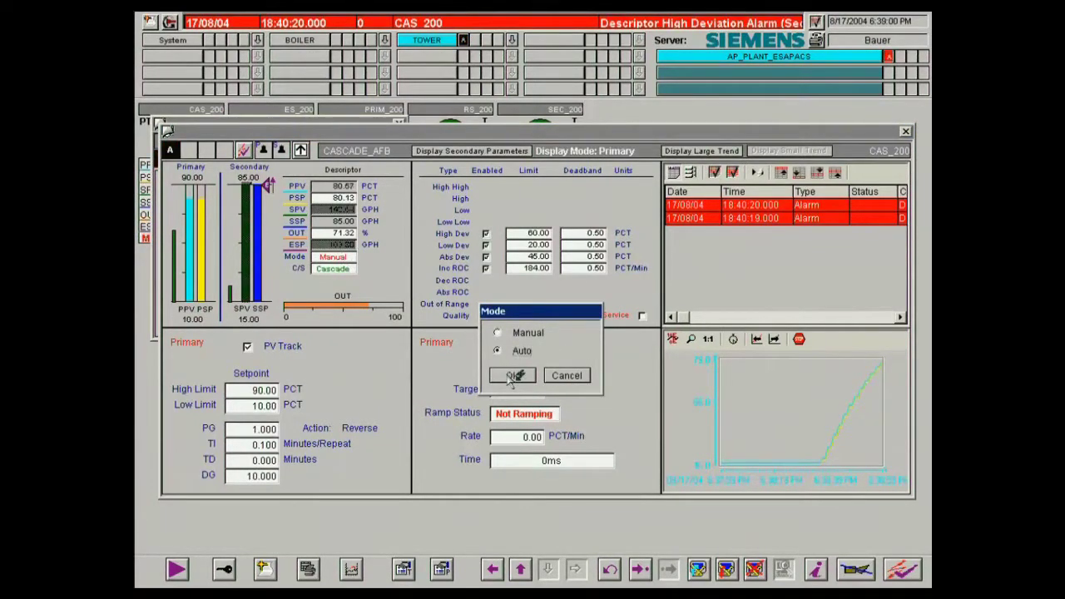
left_click(510, 376)
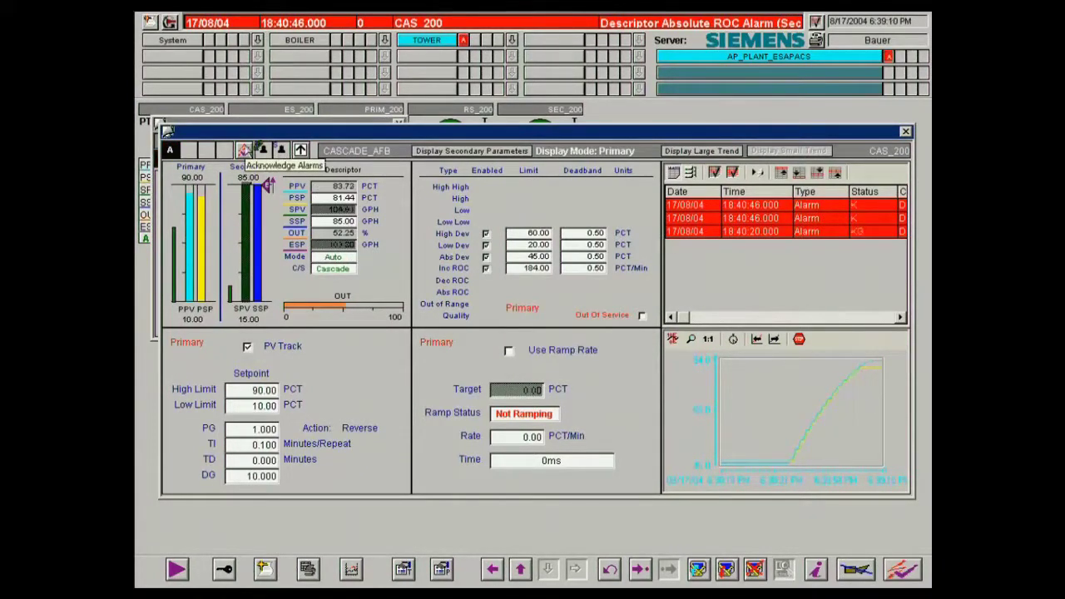
Step: Acknowledge the CAS_200 alarms and close its full faceplate view
left_click(244, 150)
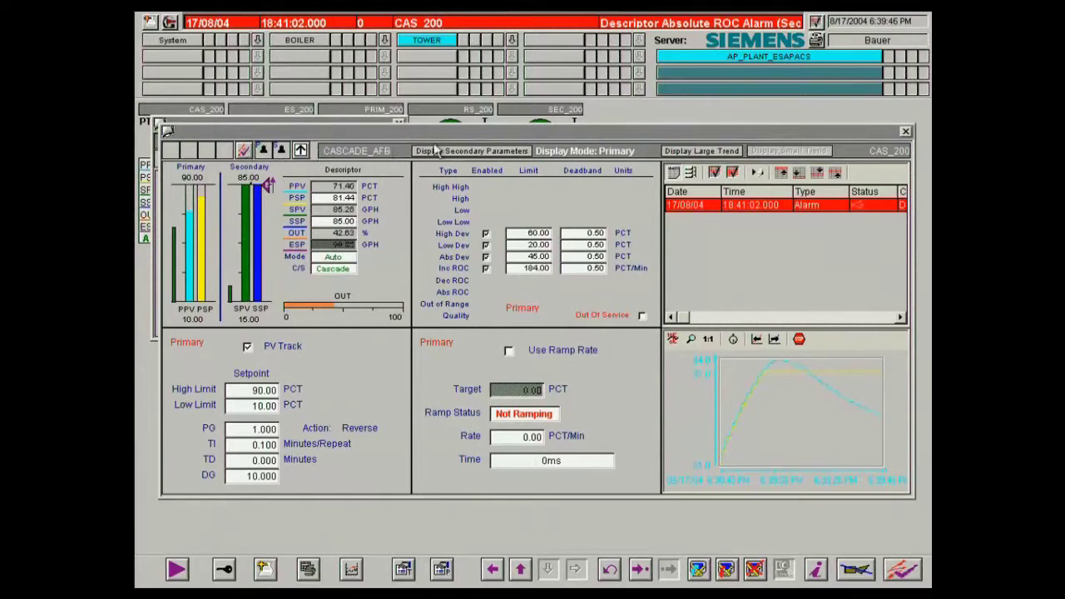
left_click(817, 22)
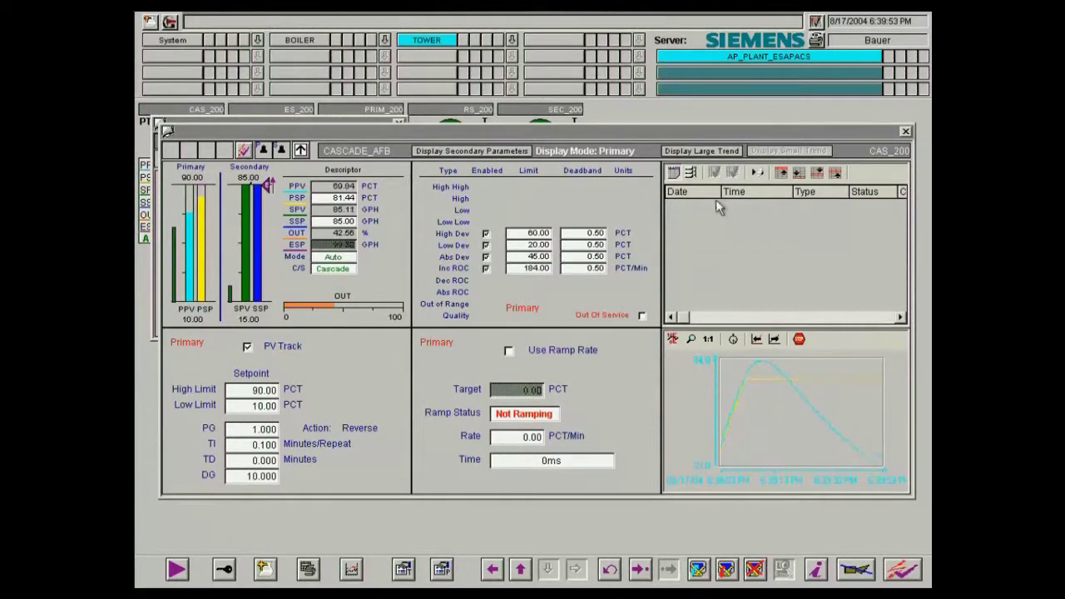
left_click(905, 132)
left_click(905, 133)
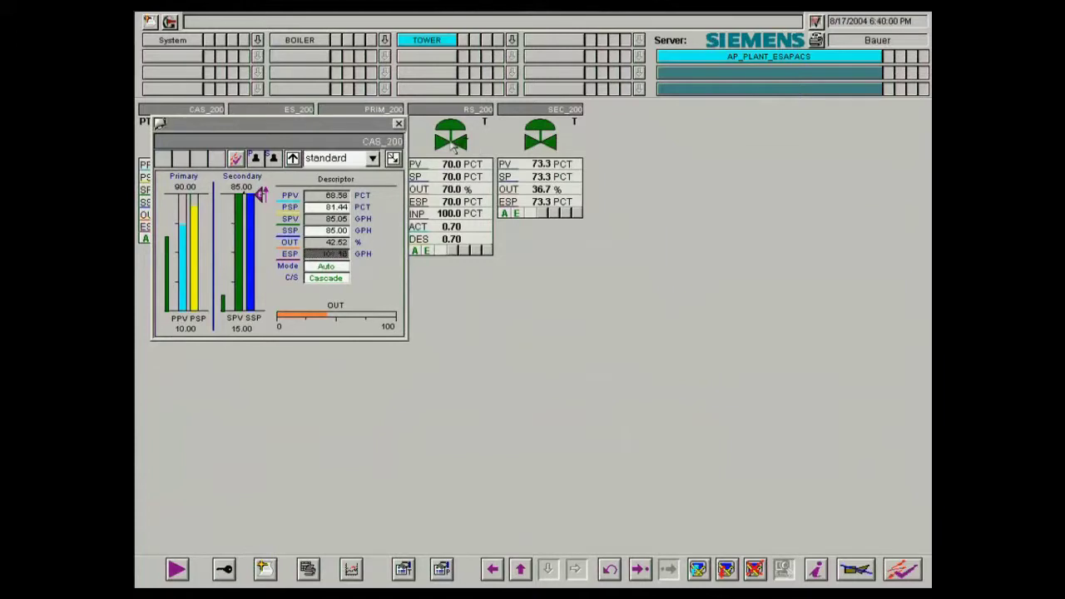
Step: Close the CAS_200 faceplate and show the TOWER column picture with VA_100, SLSS_100 and PIC_100
left_click(398, 124)
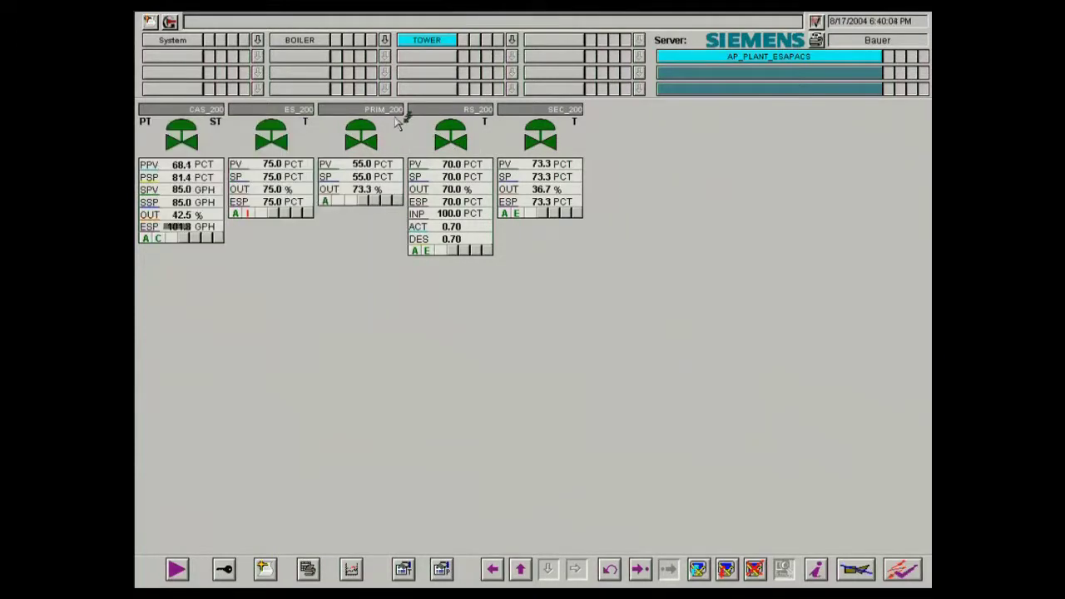
left_click(323, 42)
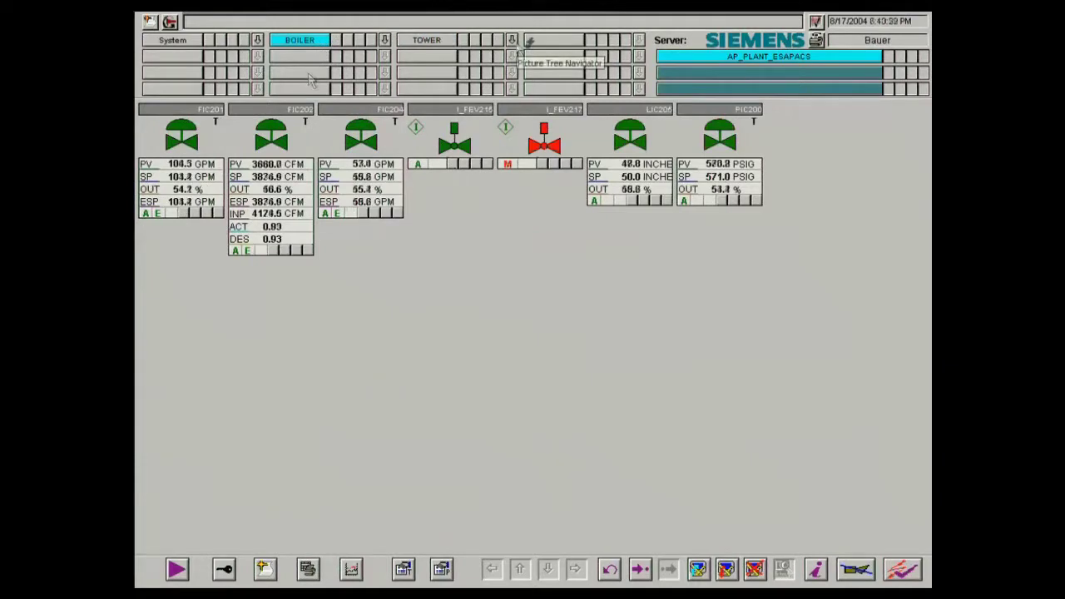
left_click(519, 48)
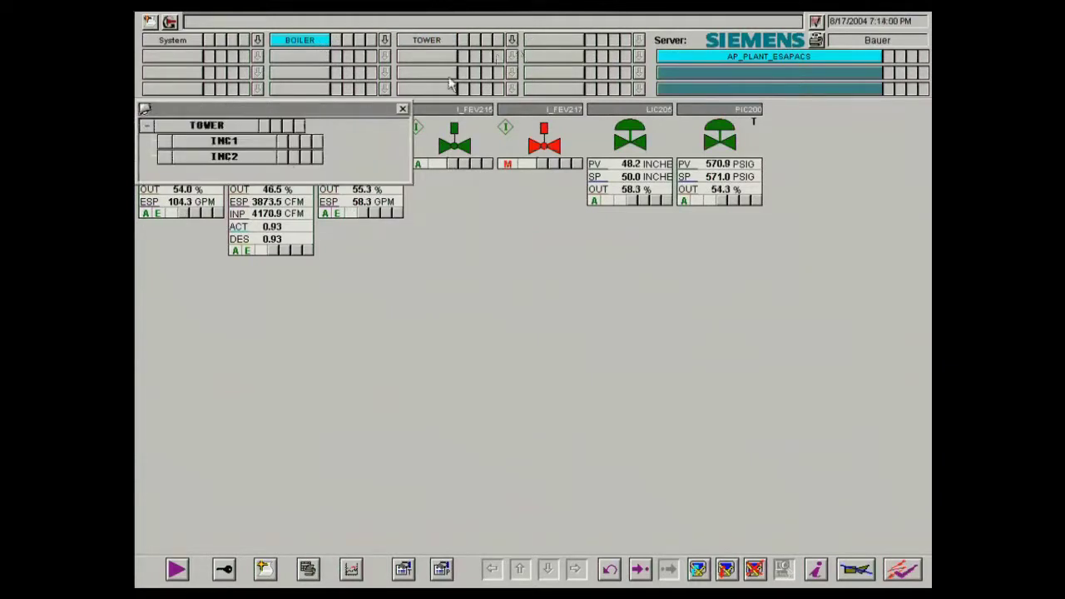
left_click(283, 135)
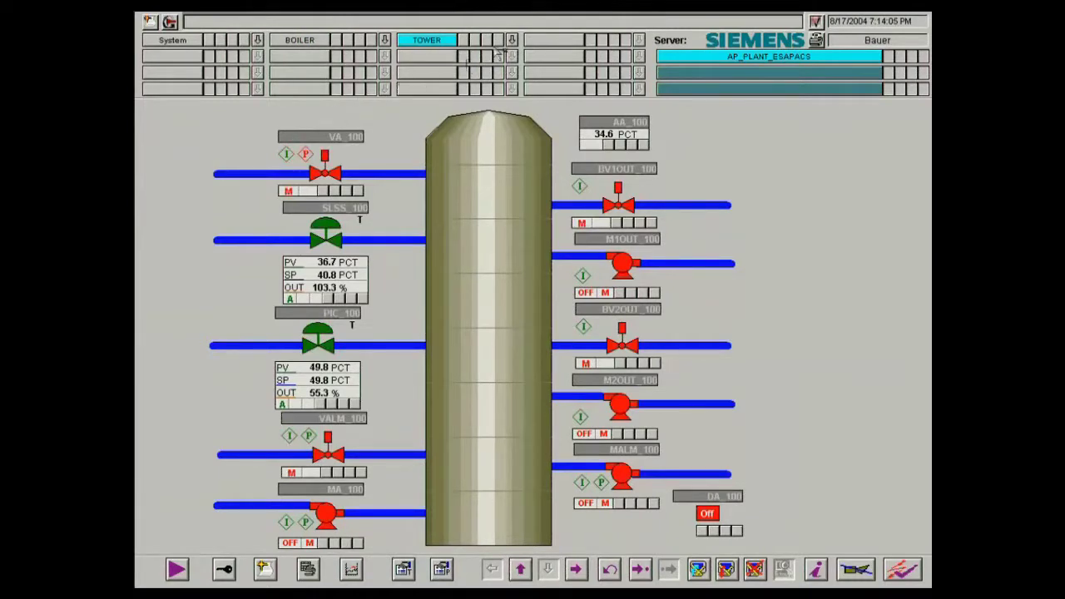
Step: Show the INC2 process picture from the TOWER hierarchy, then switch to the BOILER area picture
left_click(511, 40)
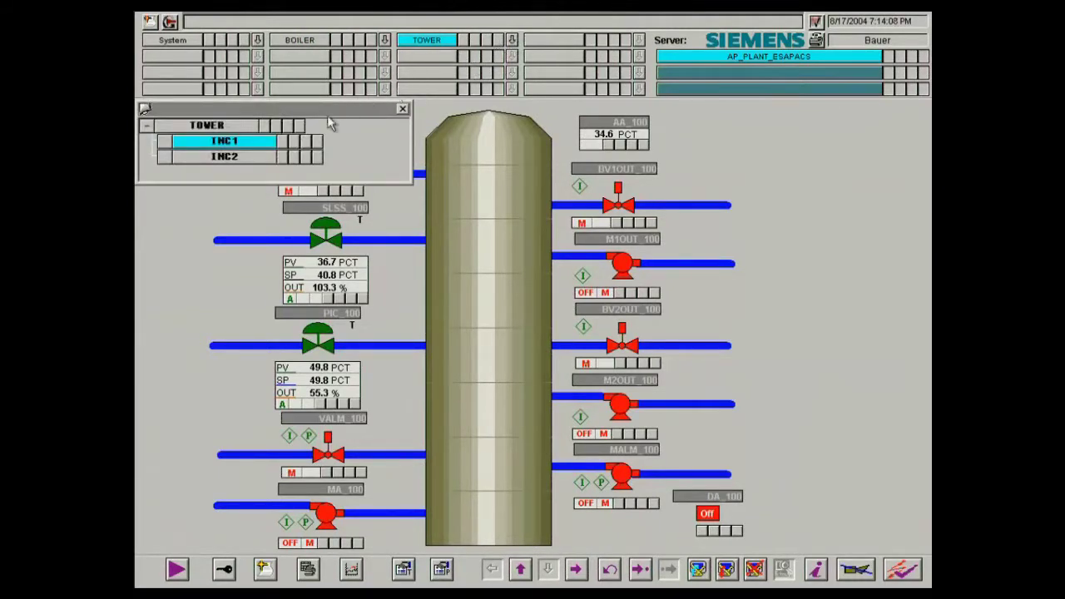
left_click(249, 160)
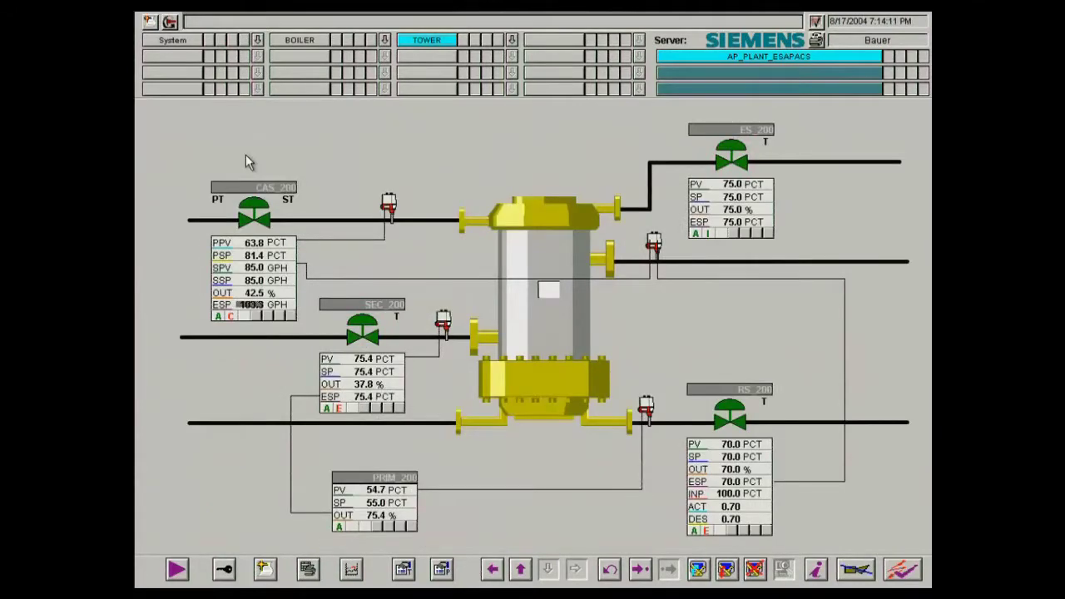
left_click(302, 40)
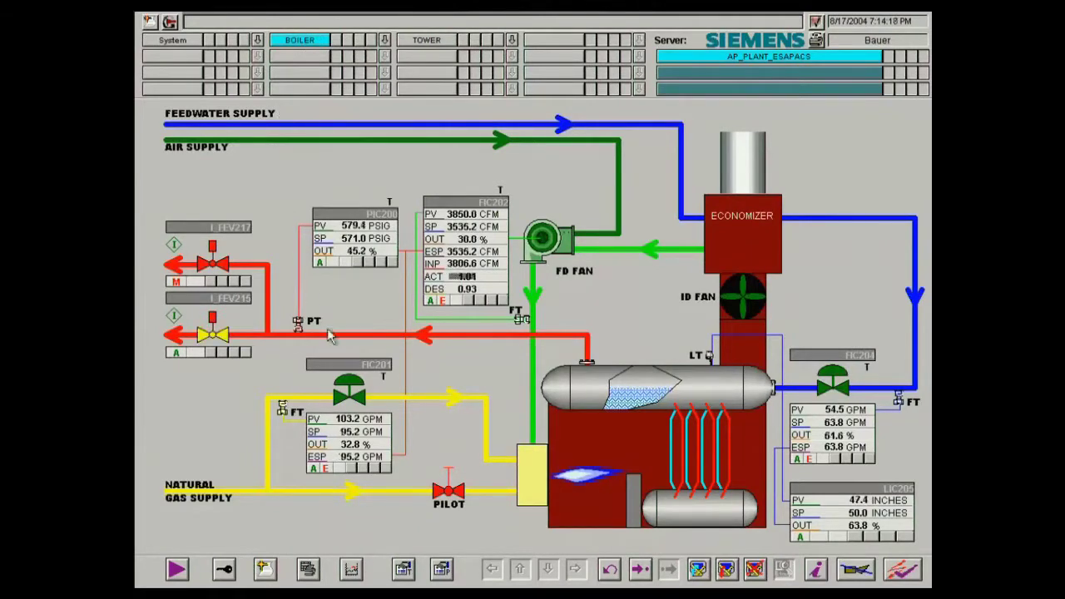
Step: Open the FIC201 Fuel Flow faceplate from the boiler picture and expand it to full view
left_click(379, 419)
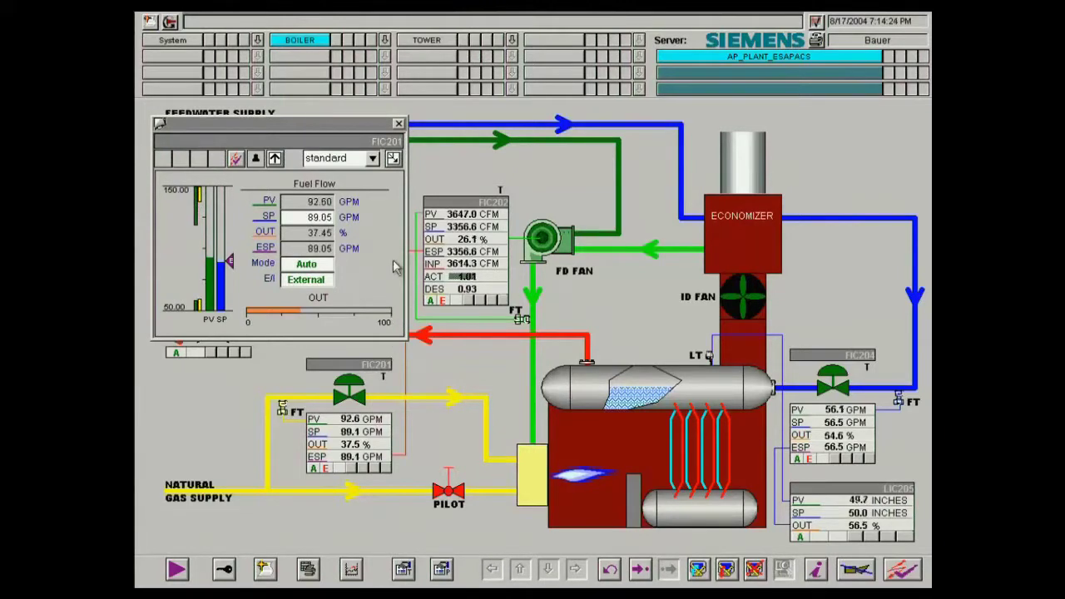
left_click(393, 158)
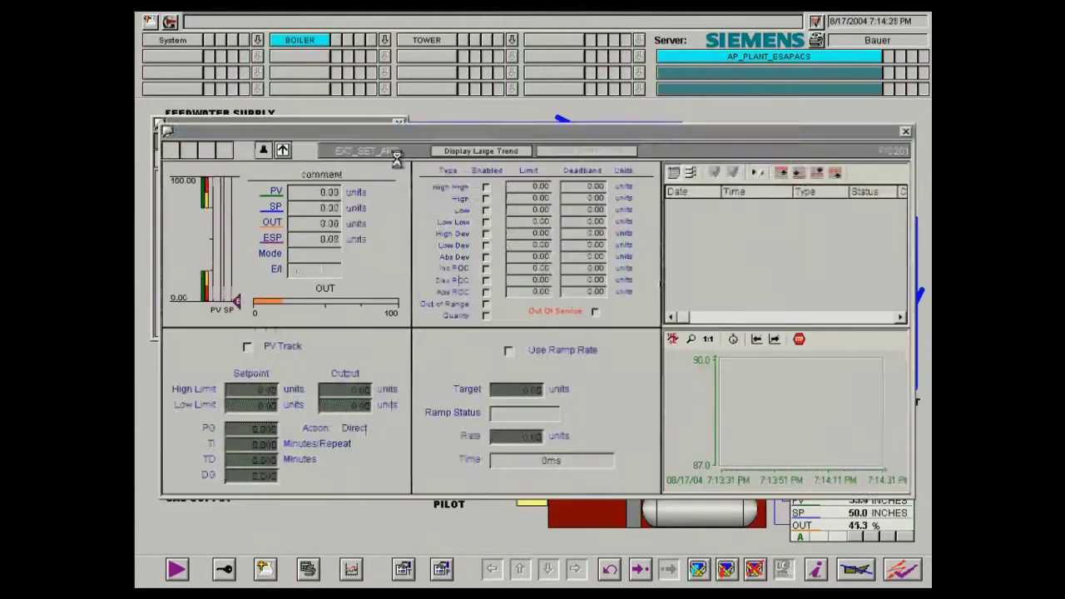